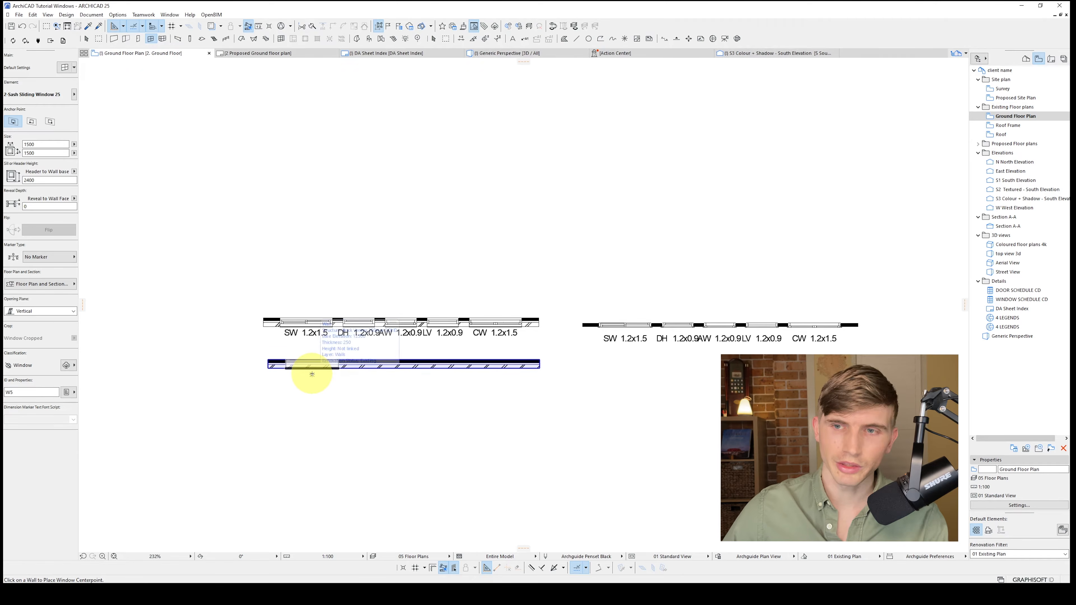
Place a 1500 x 1500 2-sash sliding window near the start of the lower brick wall and check it in 3D
left_click(312, 375)
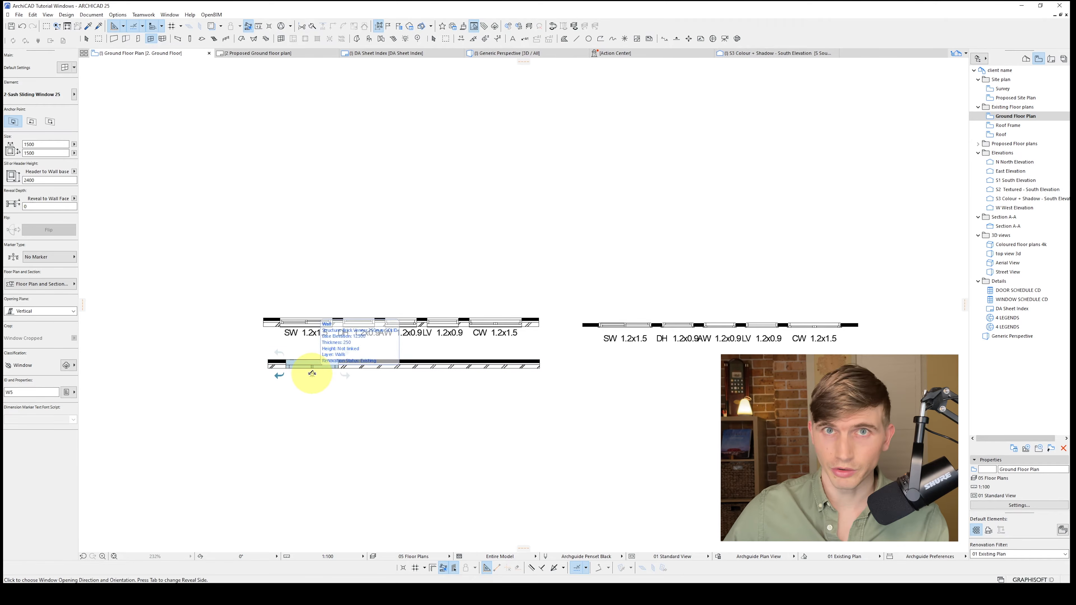
left_click(334, 389)
key("F3")
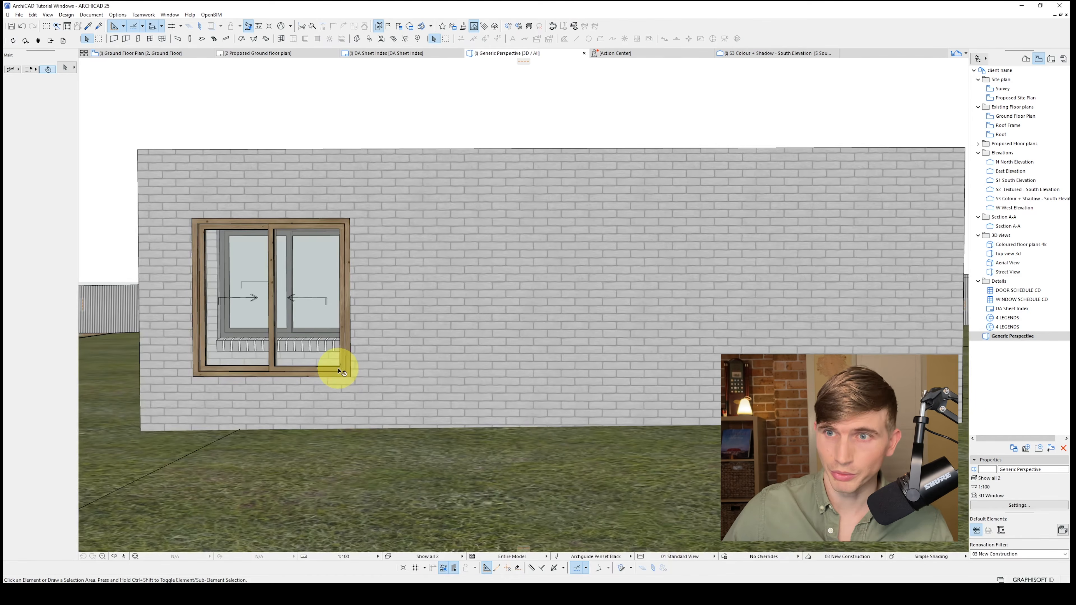
key("F2")
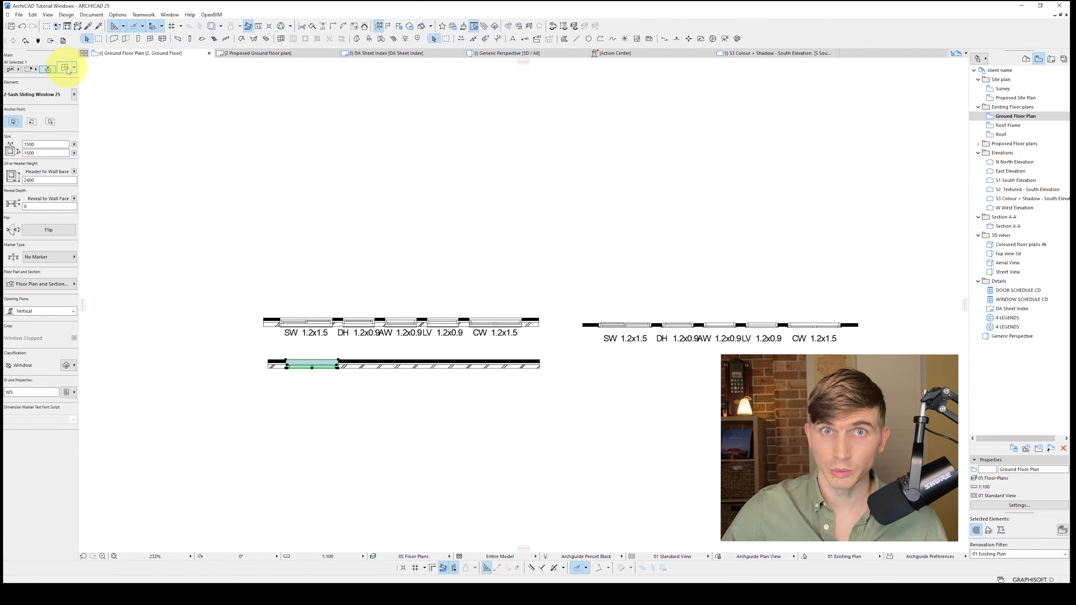
Set the sliding window's 2D detail level to 1:50 in its Floor Plan and Section settings
left_click(67, 69)
left_click(389, 270)
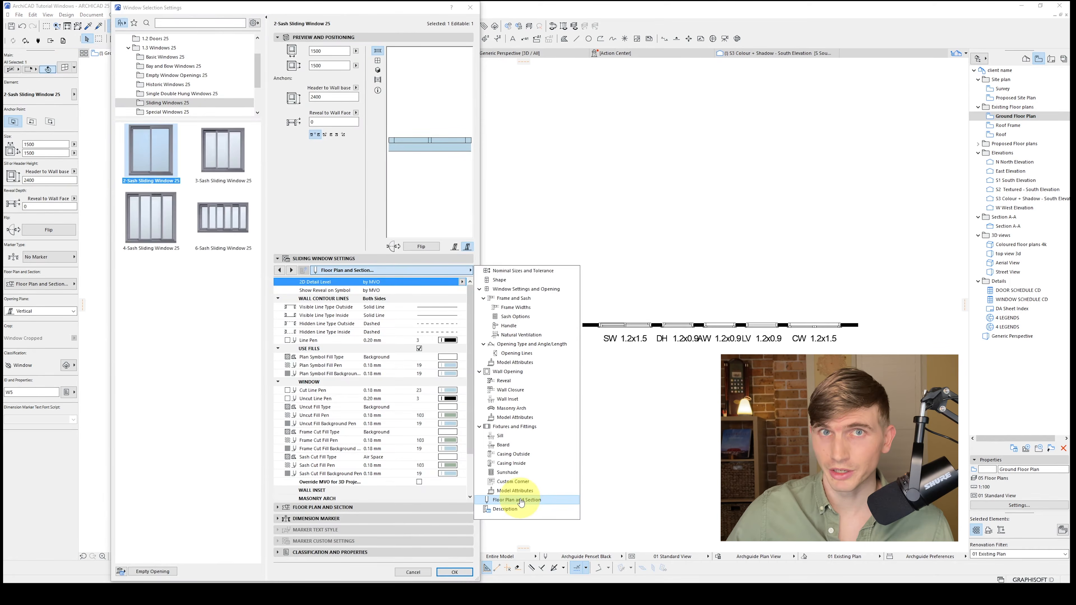
left_click(522, 500)
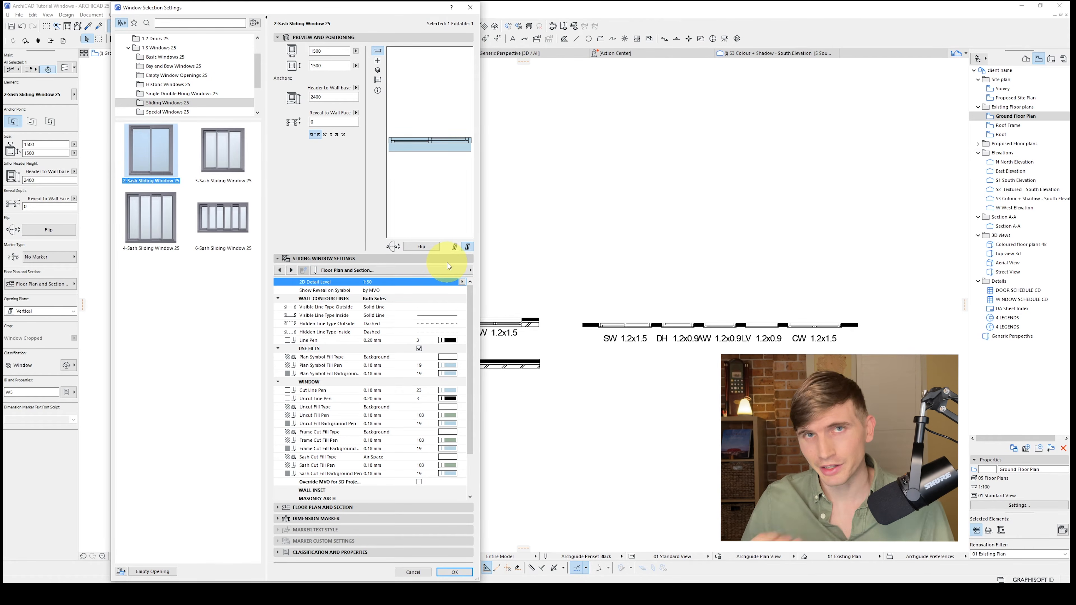
left_click(454, 572)
scroll(428, 416, "up", 3)
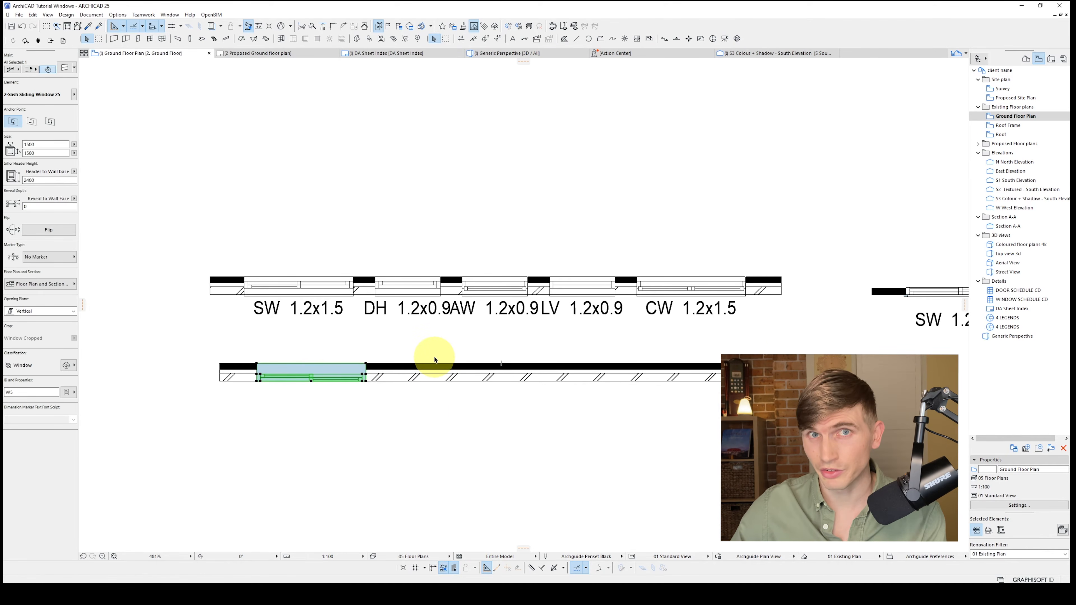
Set the sliding window's reveal depth to wall face to 85
left_click(49, 207)
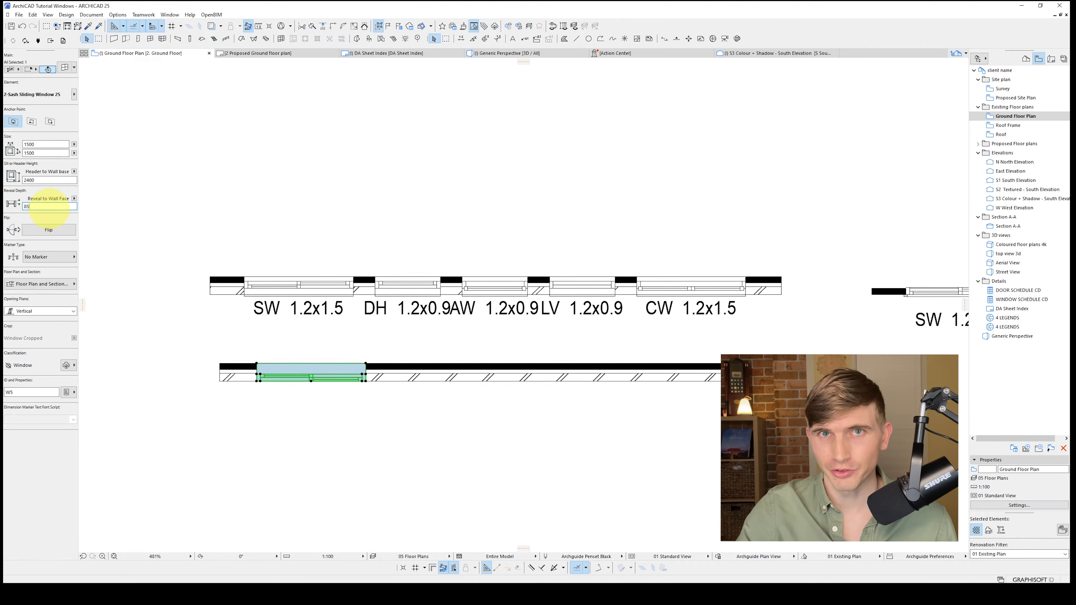
type("85")
key("Return")
left_click(380, 388)
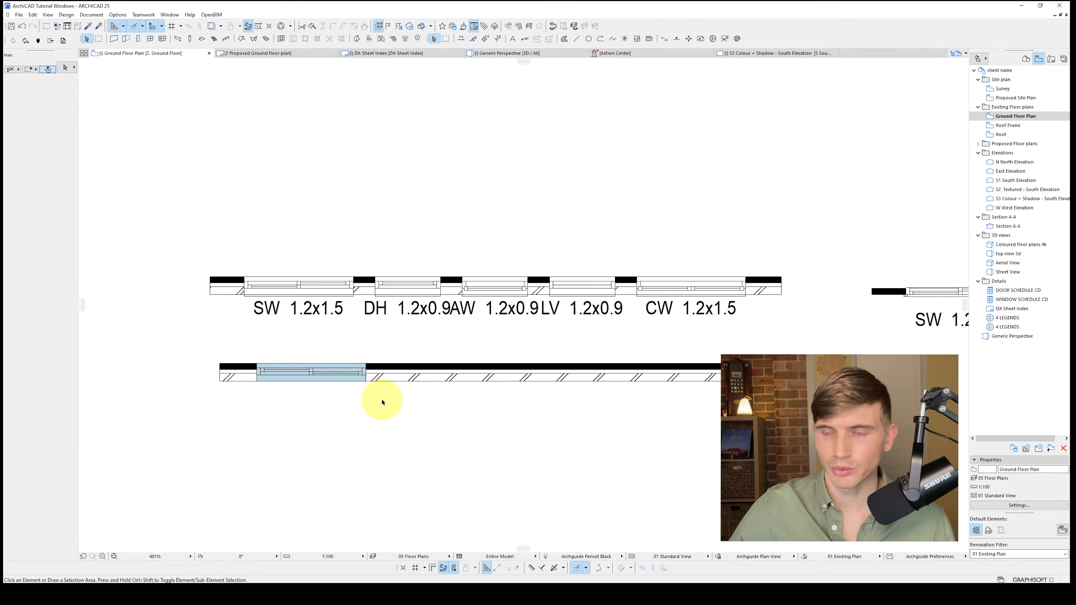
Review the sliding window's Floor Plan and Section settings, including the 2D detail level
left_click(295, 368)
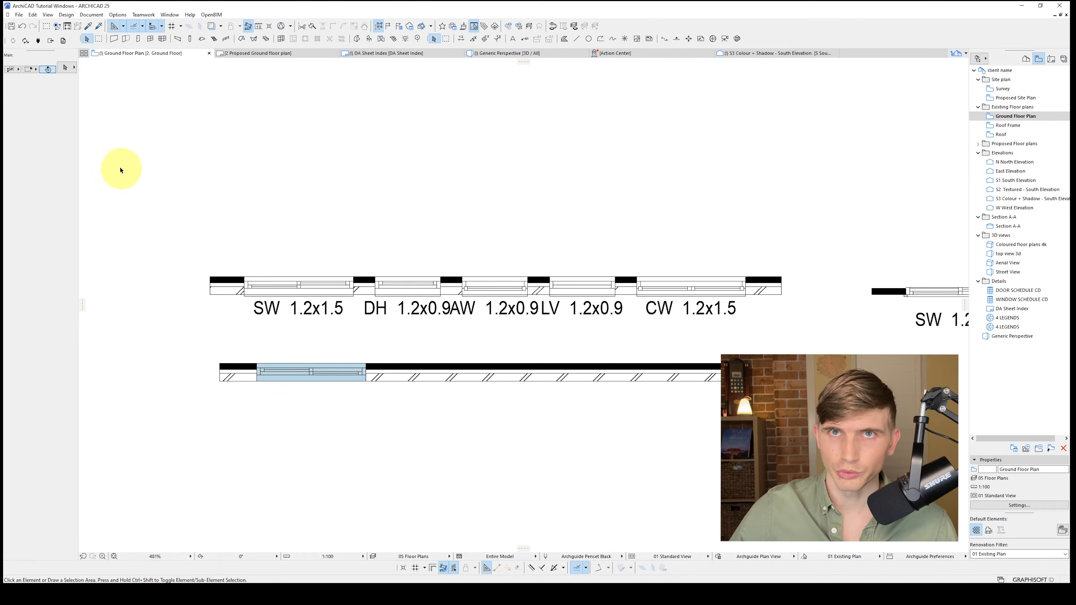
left_click(66, 69)
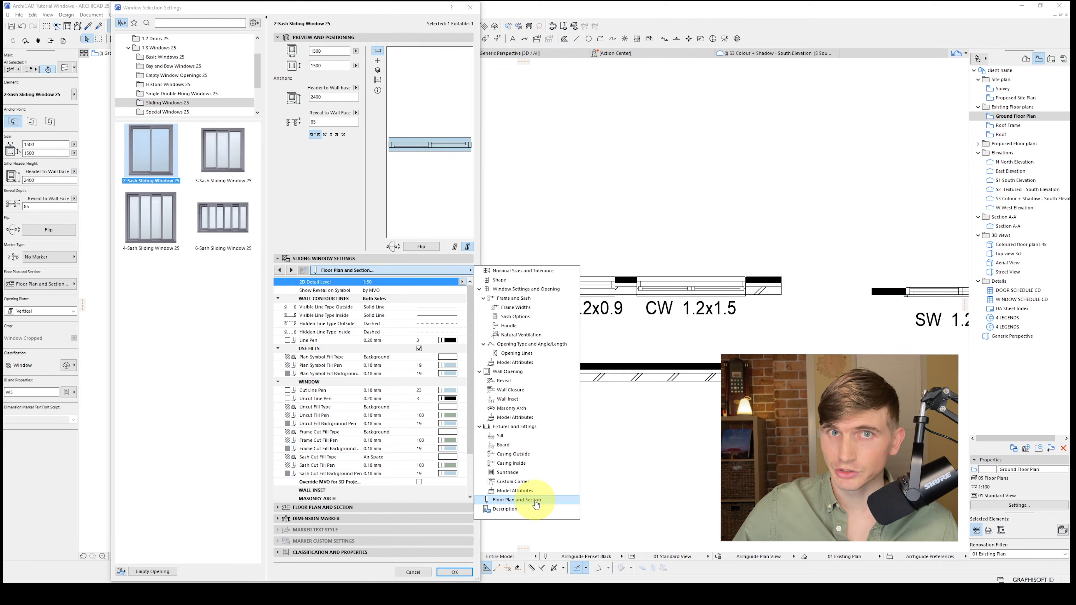
left_click(462, 405)
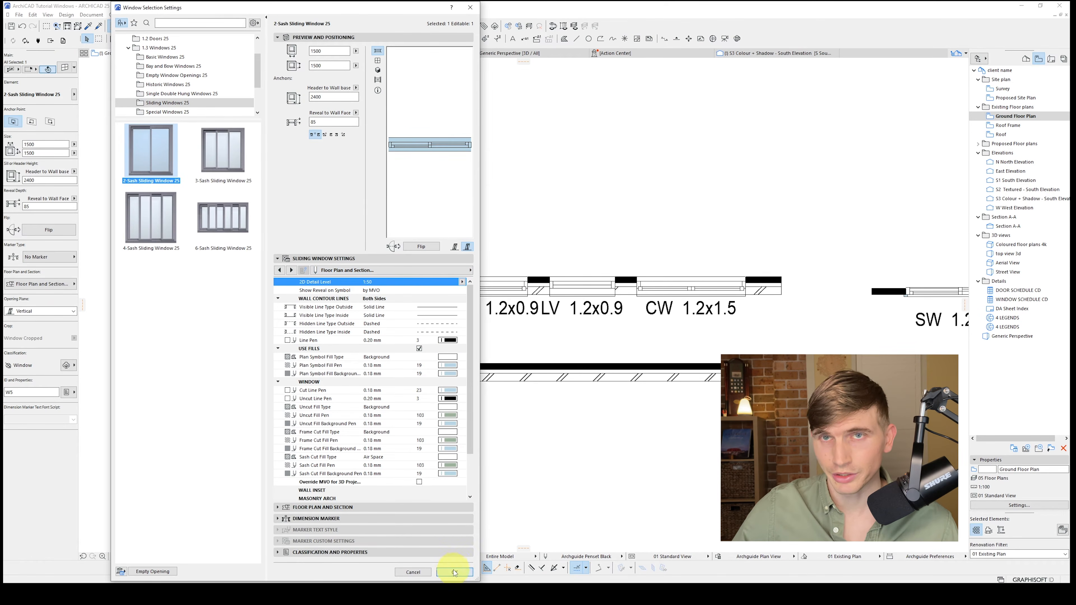
left_click(454, 572)
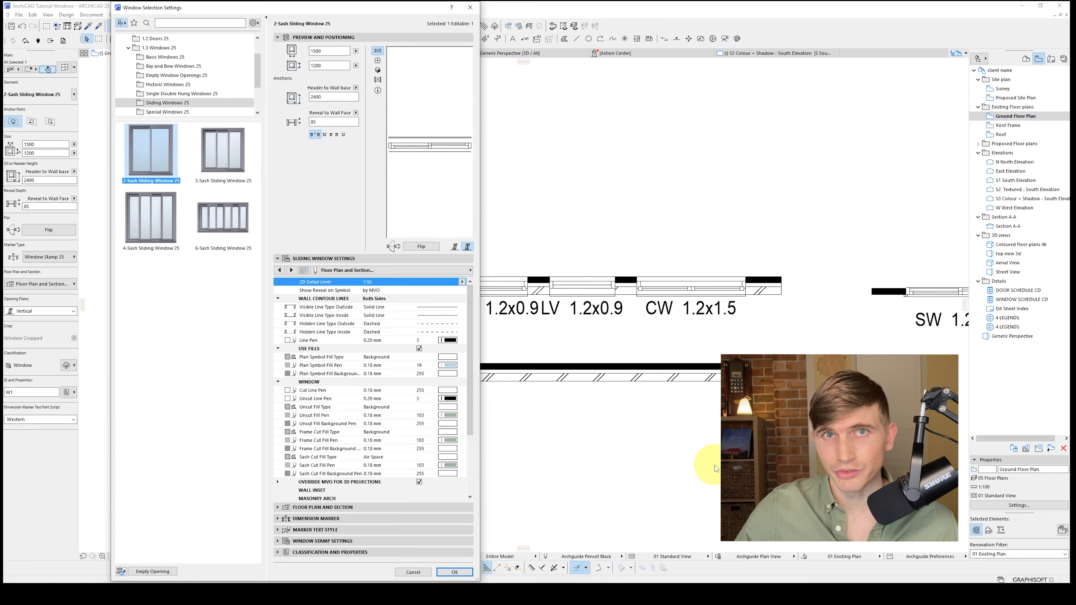
left_click(454, 572)
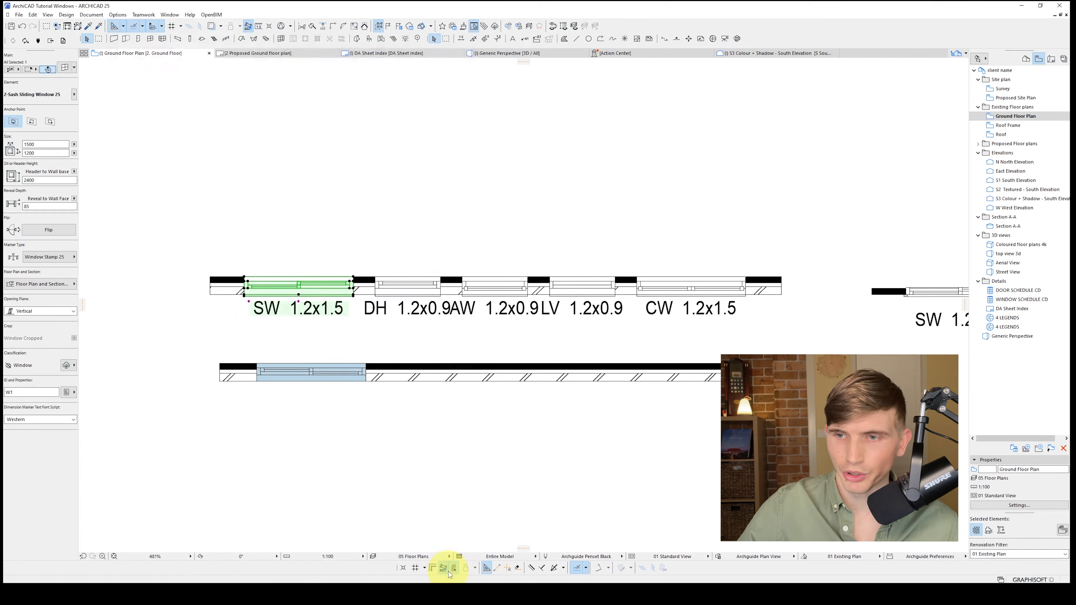
Transfer the parameters of the upper wall's SW 1.2x1.5 window to the sliding window in the lower wall
left_click(355, 276, "alt")
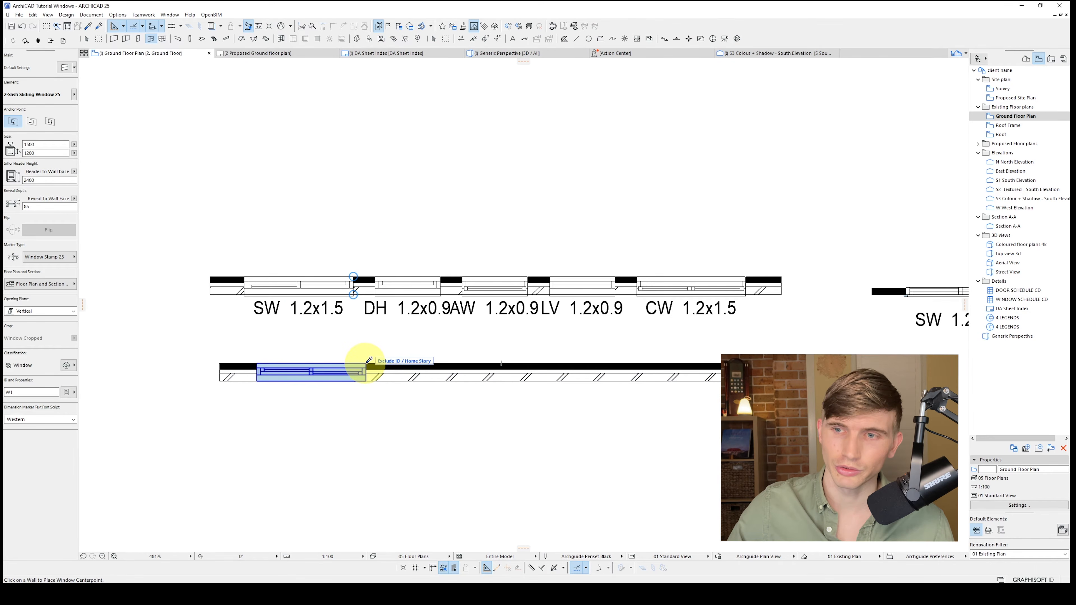
left_click(366, 363, "ctrl+alt")
key("Escape")
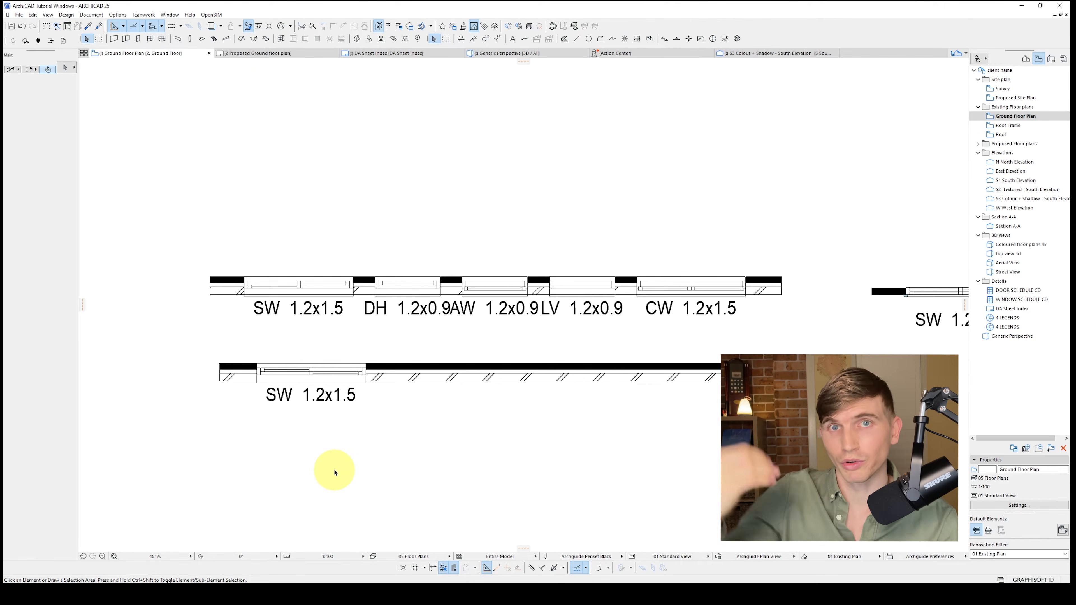
Align the lower sliding window with the SW 1.2x1.5 window in the upper wall and check it in 3D
left_click(354, 291)
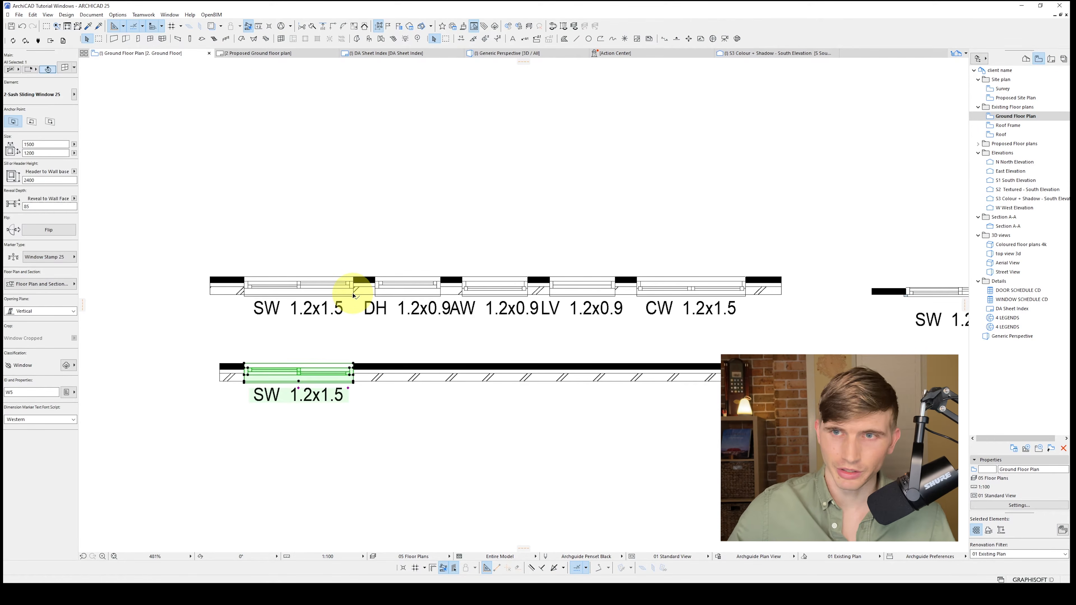
key("F3")
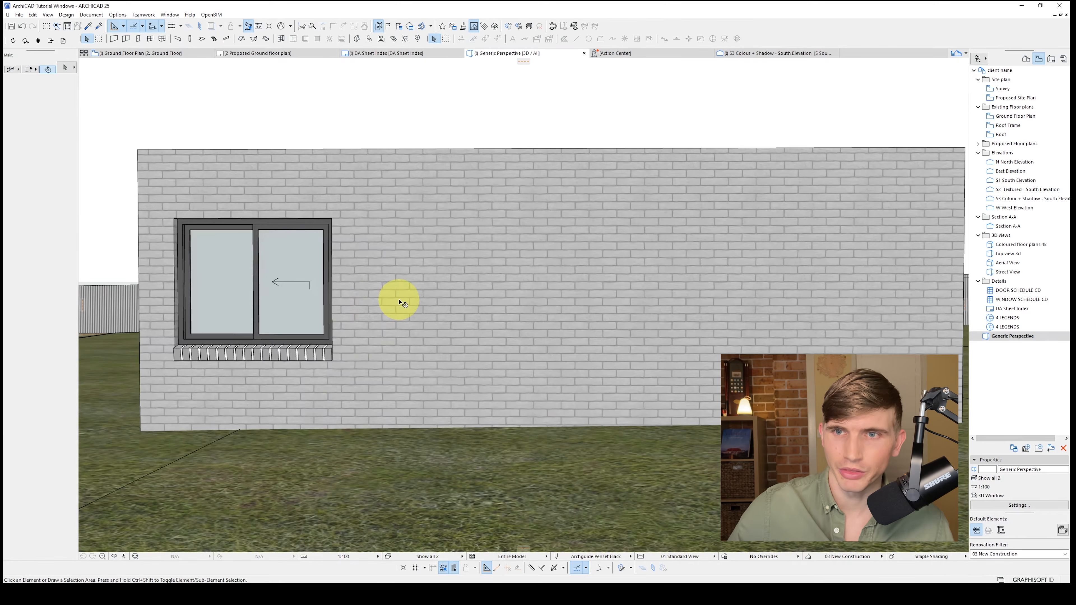
left_click(400, 302)
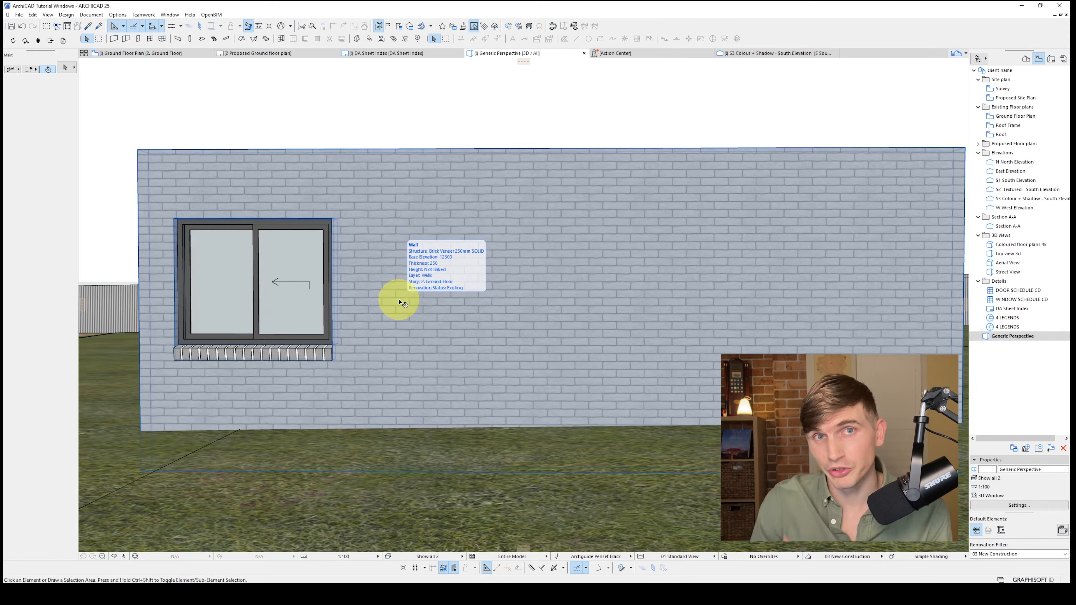
key("F2")
Set the window defaults to Window 25 from Basic Windows 25 with a Double Hung main sash
left_click(150, 39)
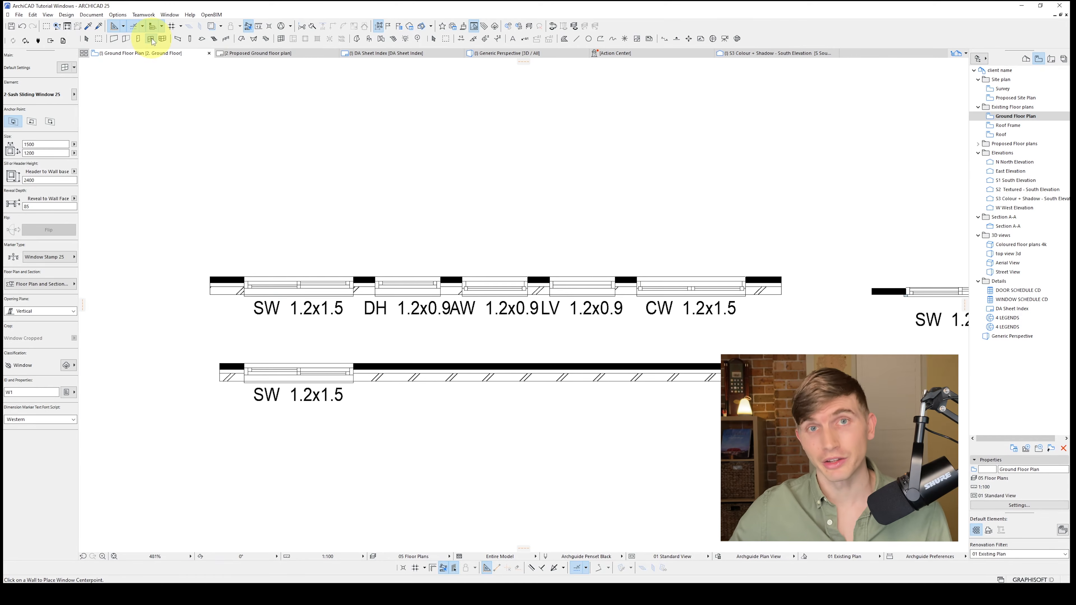
left_click(70, 72)
left_click(165, 56)
left_click(221, 424)
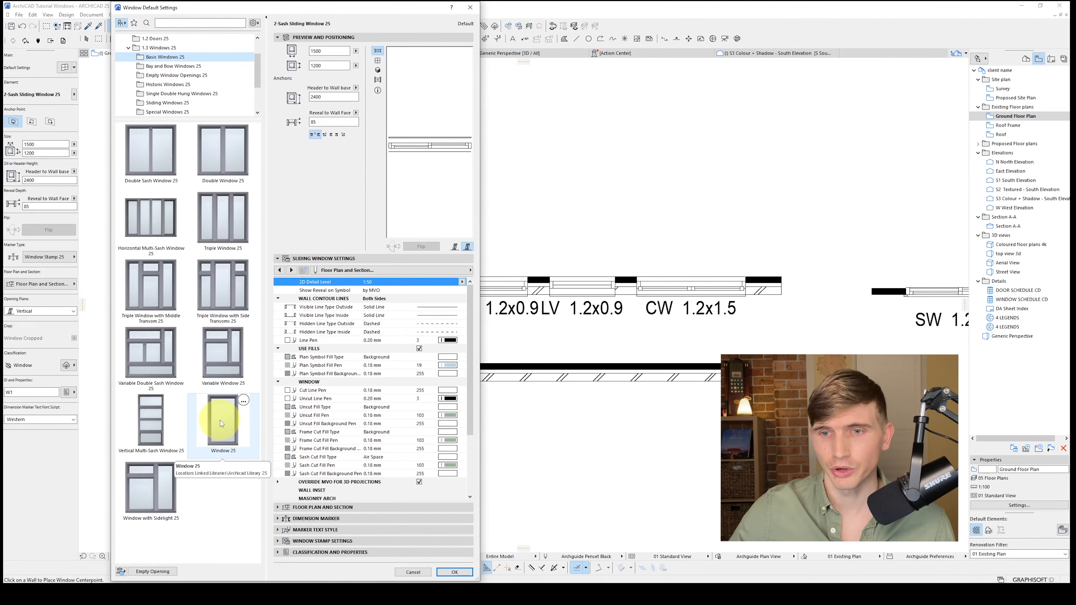
left_click(220, 424)
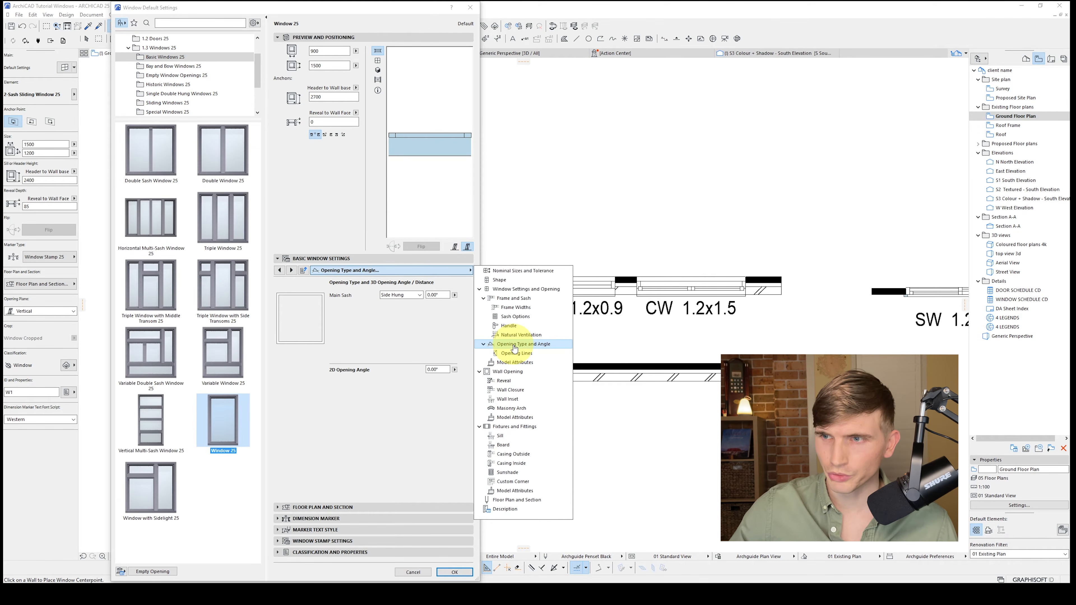
left_click(400, 295)
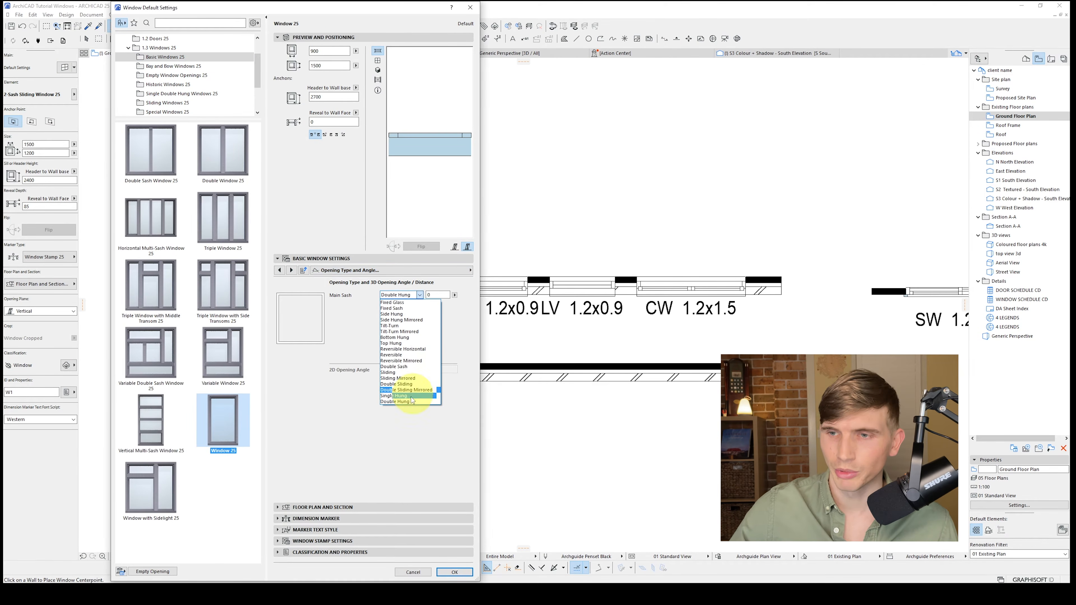
left_click(407, 396)
left_click(377, 61)
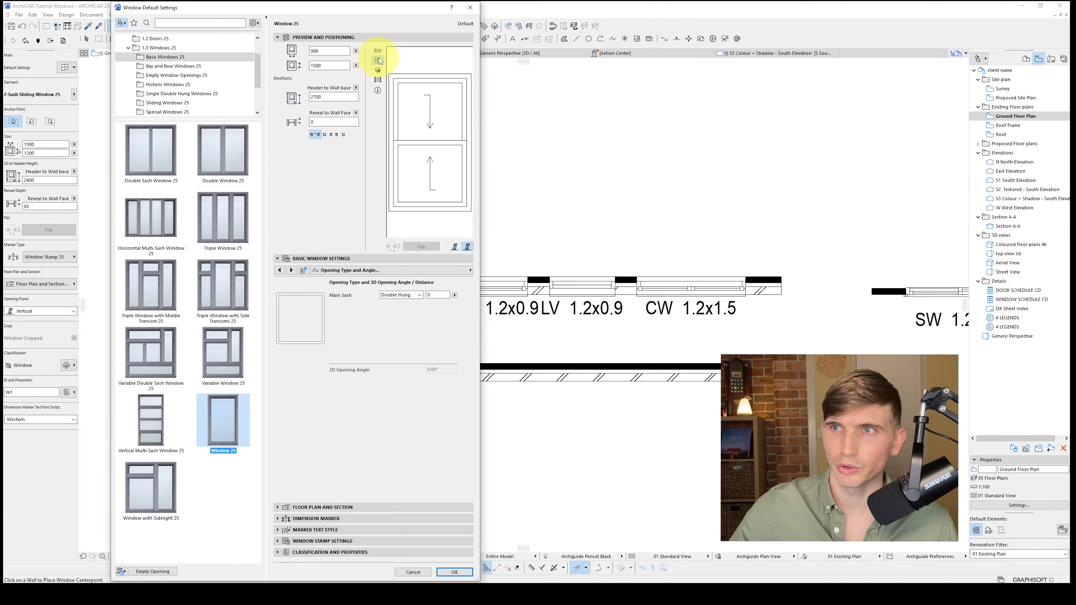
left_click(454, 572)
Place the 900 x 1500 double-hung window beside the sliding window in the lower wall and check it in 3D
left_click(417, 373)
left_click(492, 497)
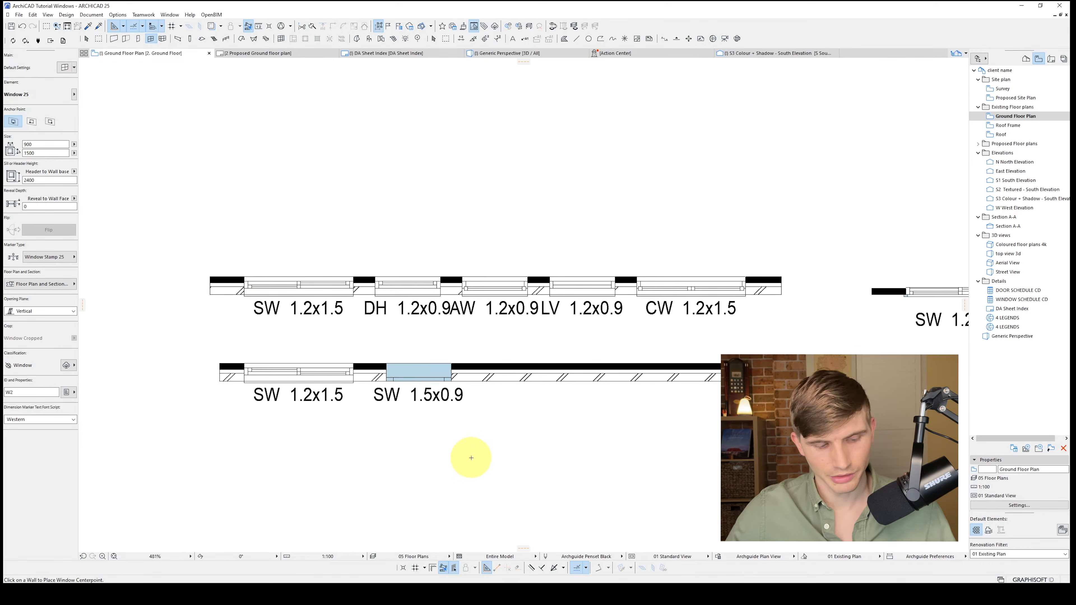
key("F3")
middle_click_drag(454, 411, 478, 338, "shift")
key("F2")
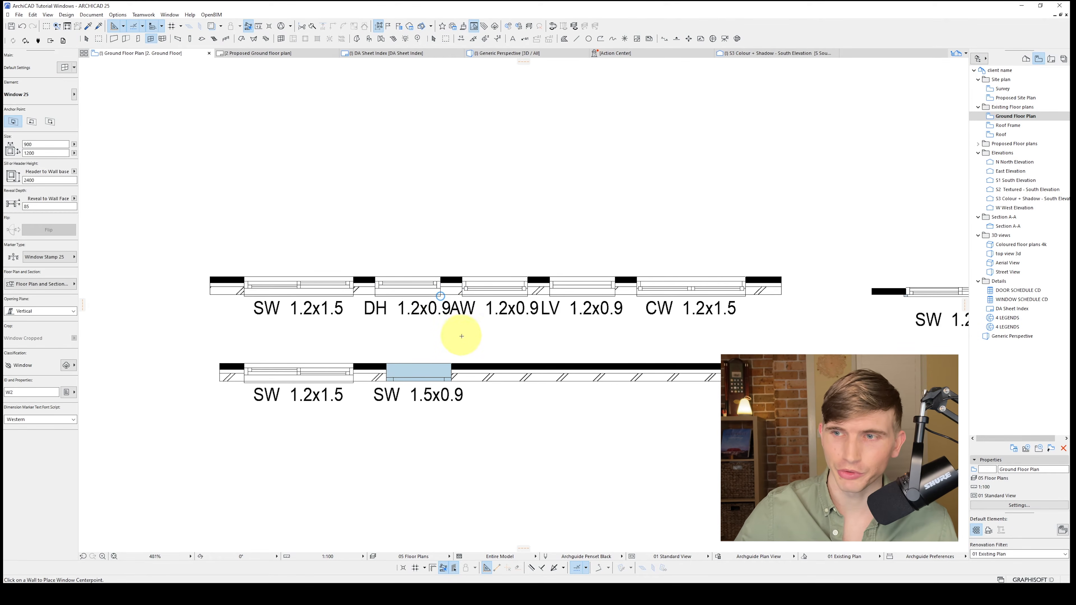
Transfer the upper DH 1.2x0.9 window's parameters to the new double-hung window, align it beneath that window, and compare in 3D
left_click(452, 363, "ctrl+alt")
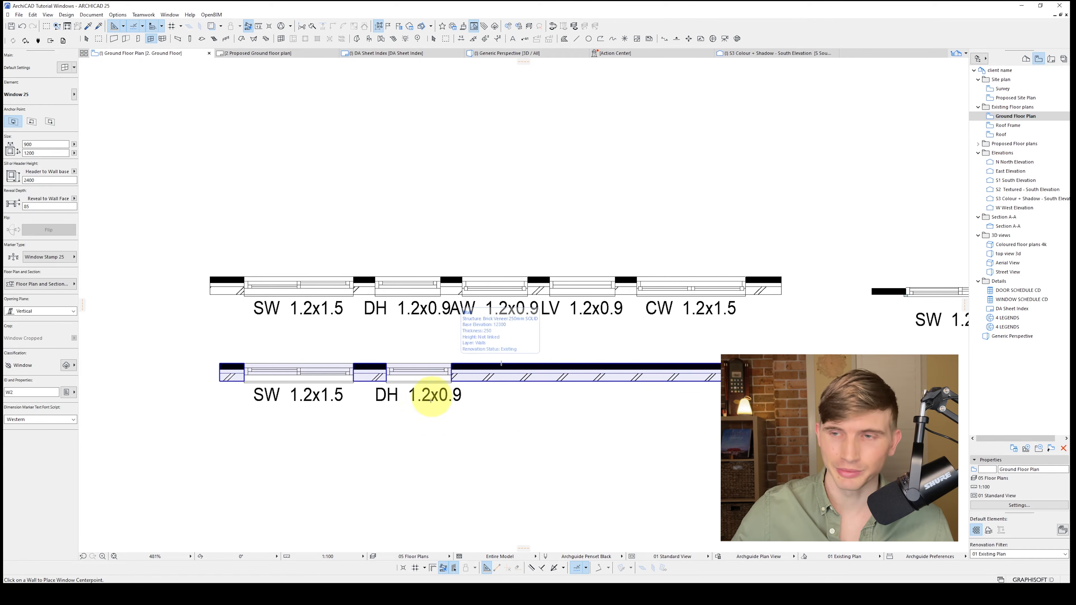
key("Escape")
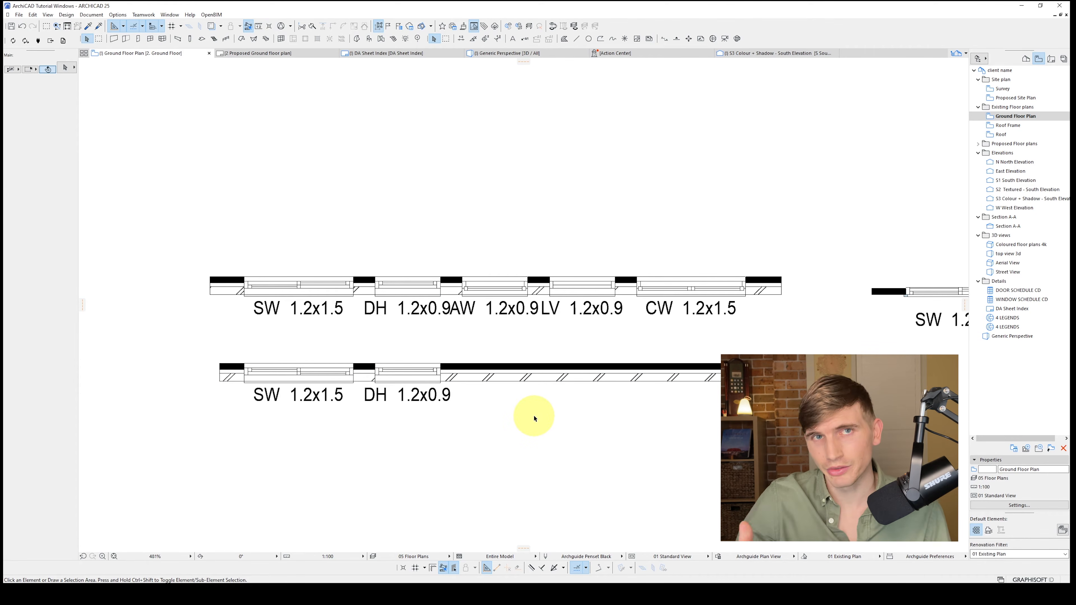
key("F3")
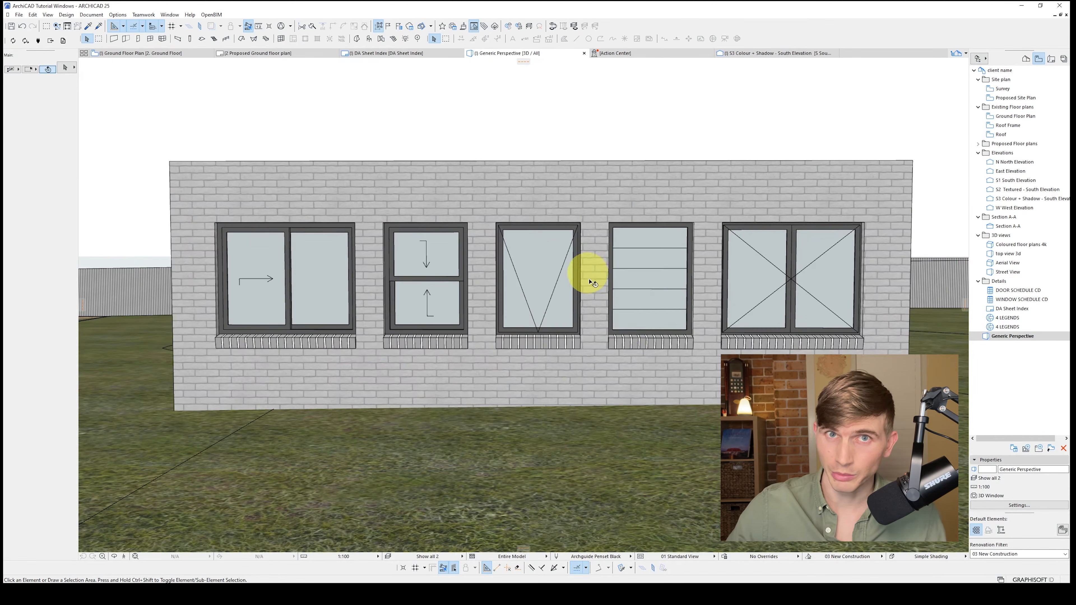
key("F2")
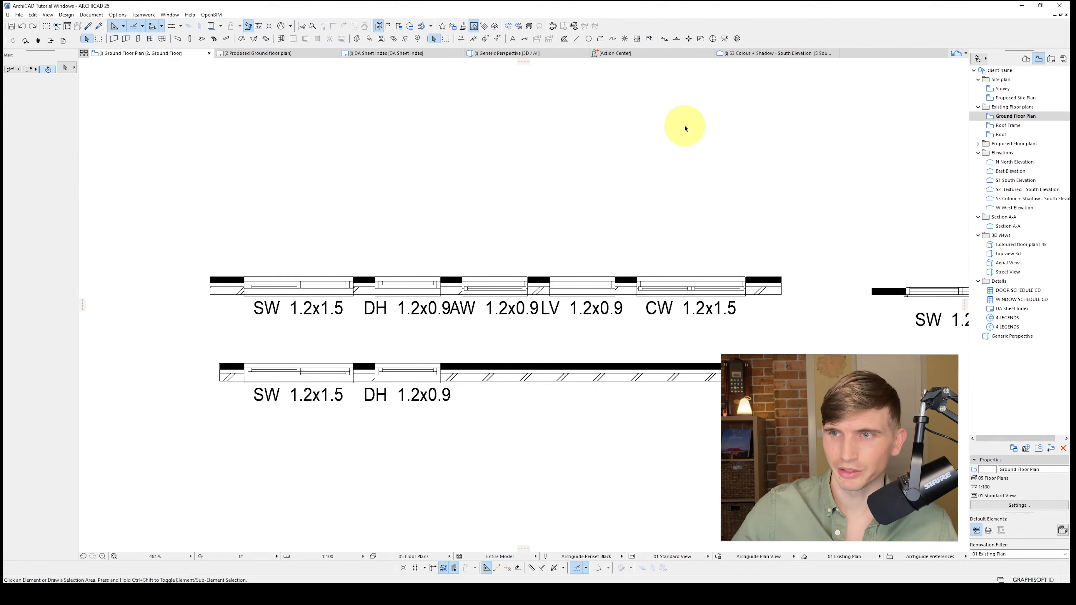
Change the default Window 25 main sash to Top Hung and preview it in elevation
left_click(151, 39)
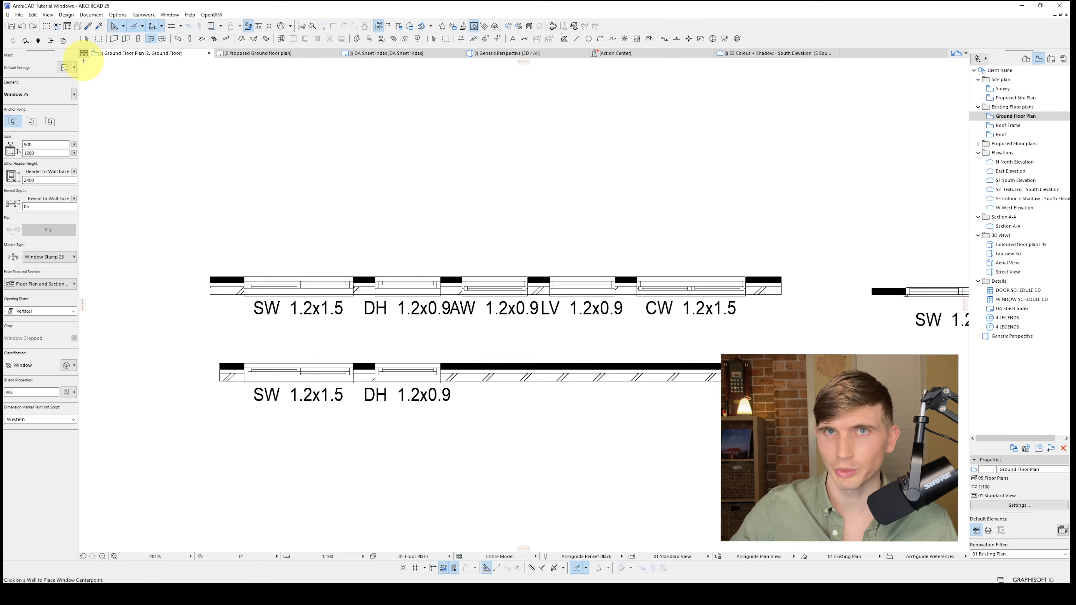
left_click(65, 68)
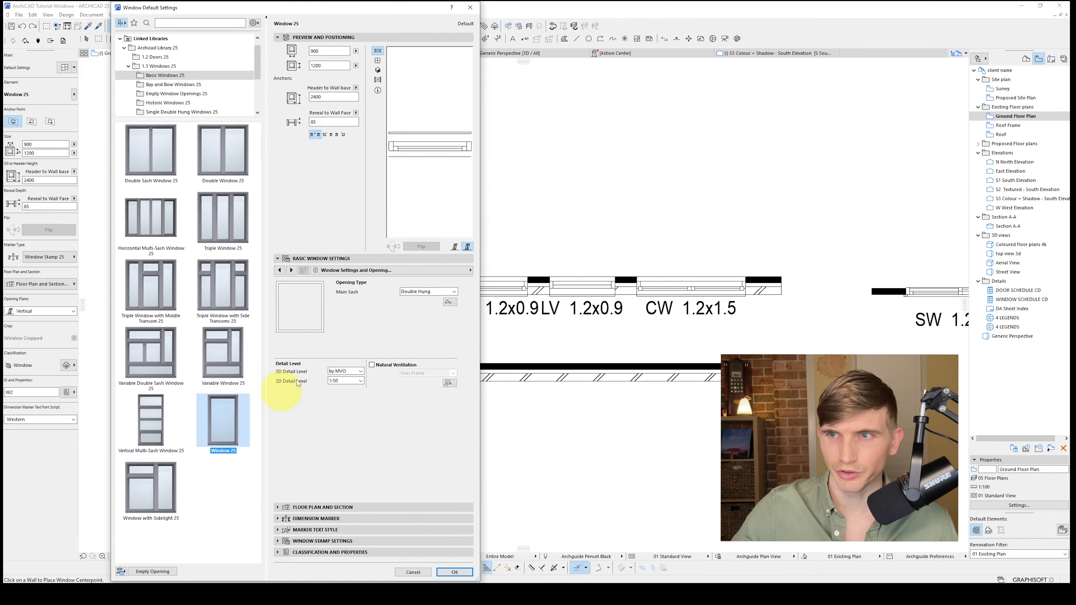
left_click(423, 291)
left_click(432, 342)
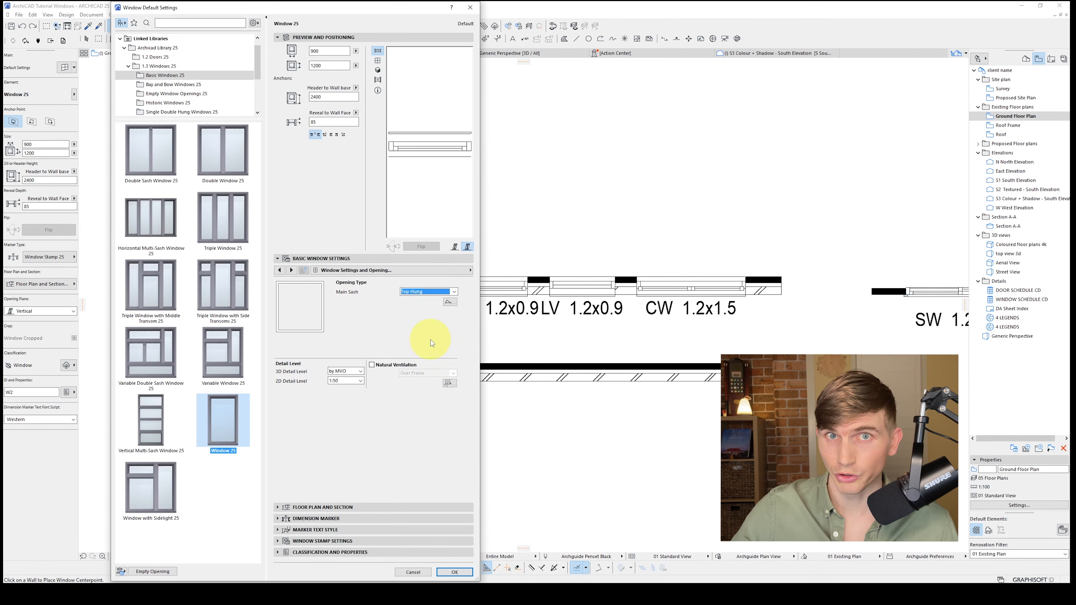
left_click(378, 60)
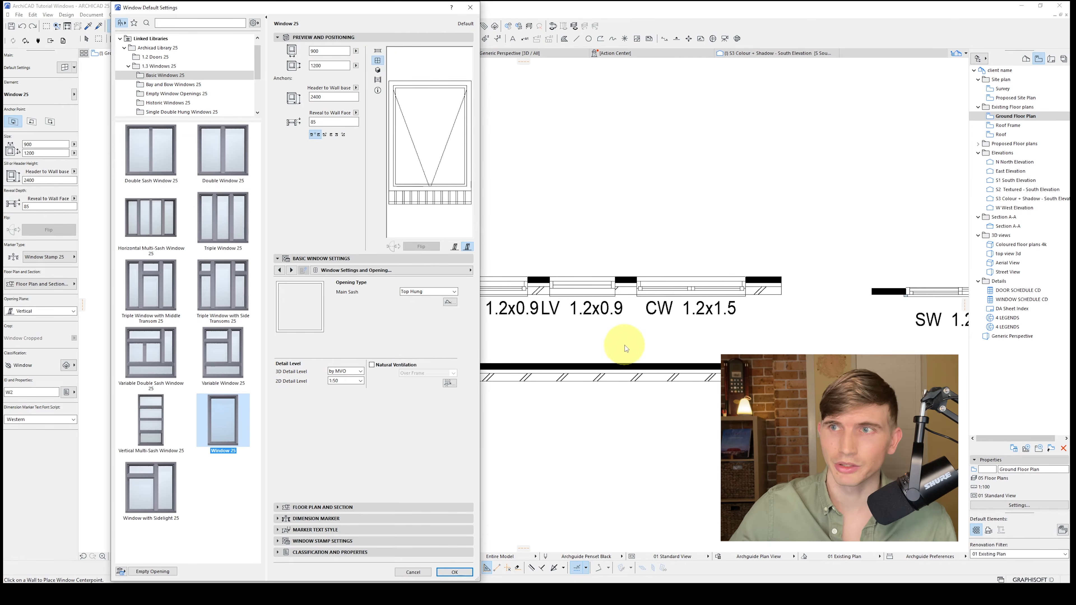
left_click(454, 572)
Place the 900 x 1200 top-hung window in the lower wall beside the double-hung window
left_click(497, 373)
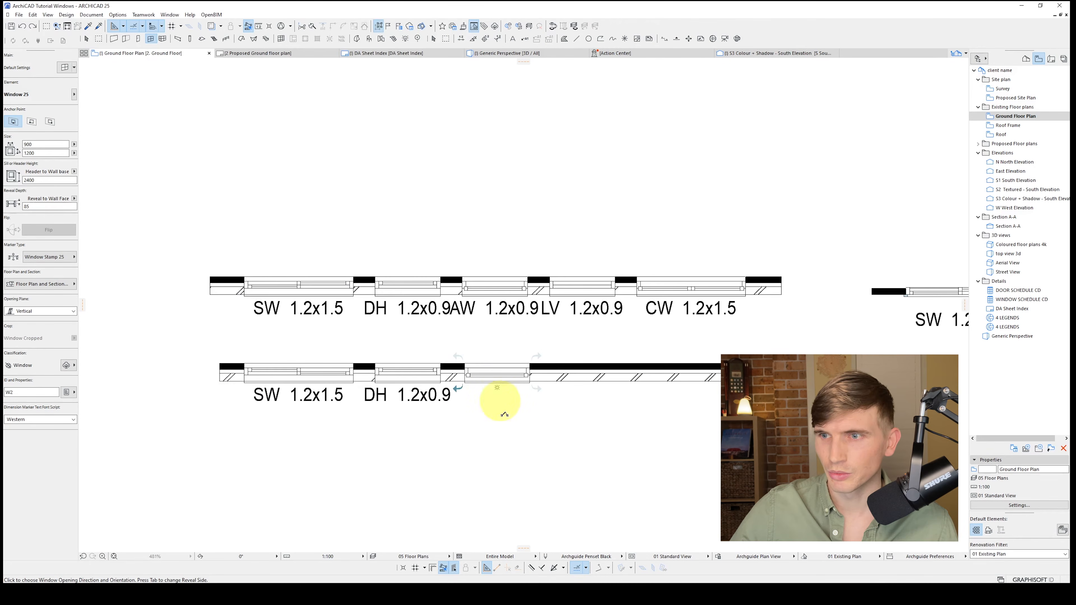
left_click(593, 442)
key("Escape")
Reset the top-hung window's marker by switching it to No Marker and back to Window Stamp 25
left_click(530, 385)
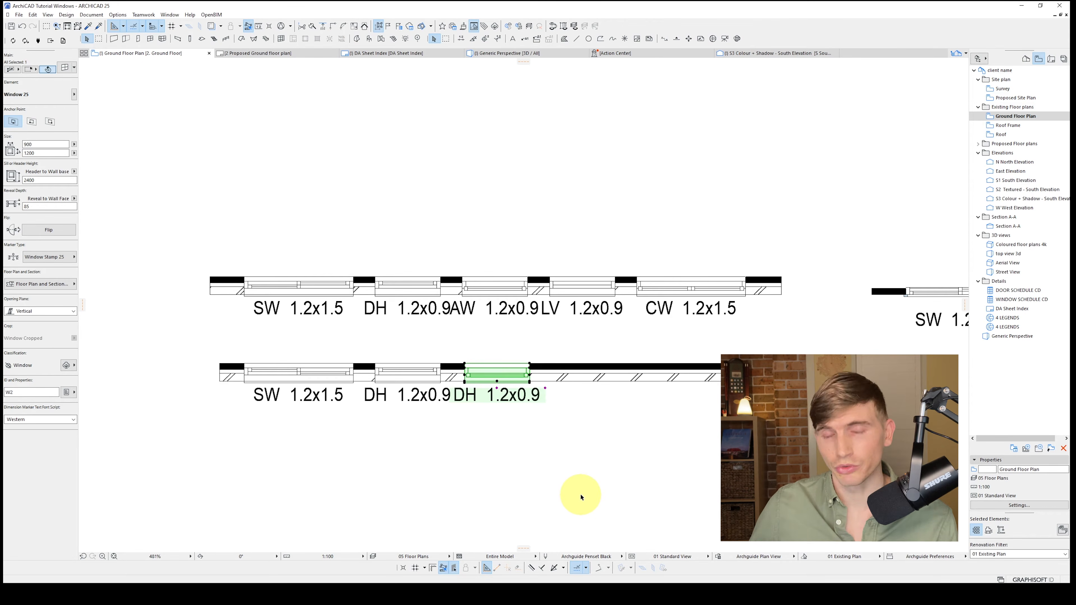
left_click(64, 257)
left_click(113, 251)
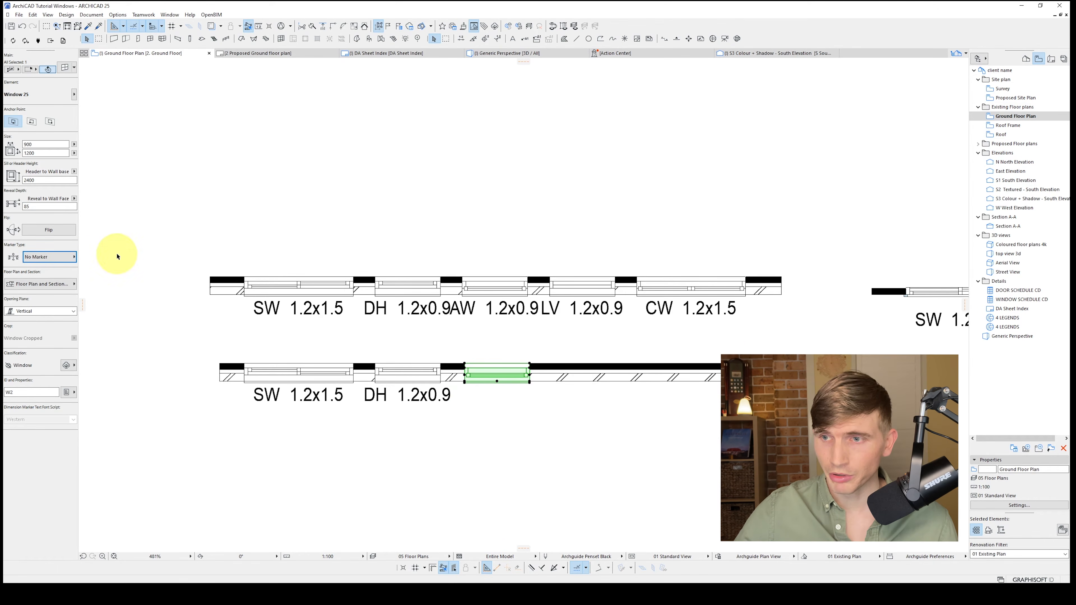
left_click(72, 257)
left_click(108, 281)
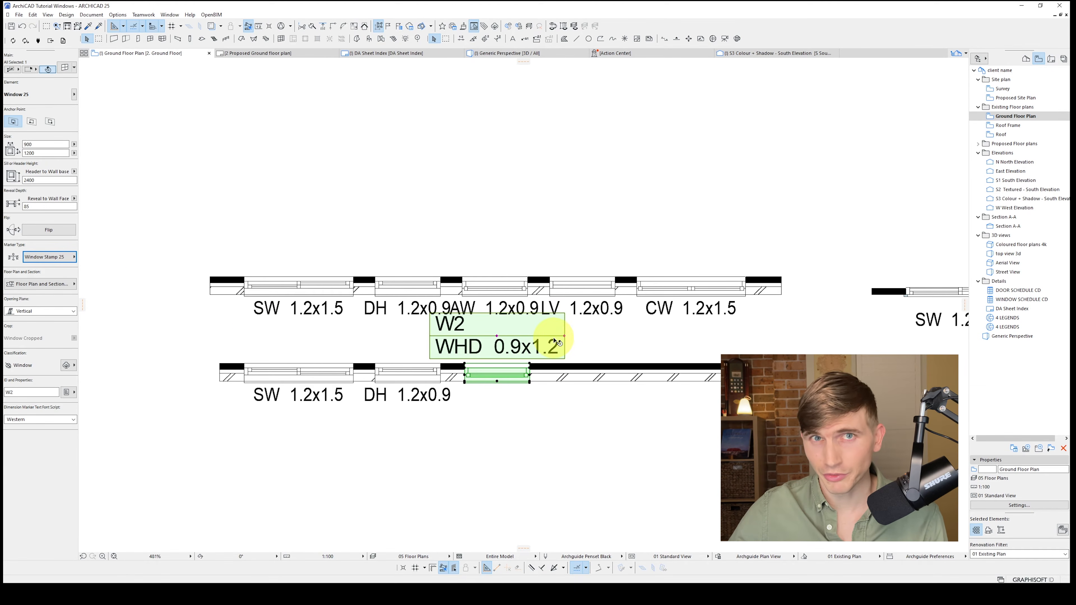
Set the window stamp's frame style to None for the top-hung window in the lower wall
left_click(63, 70)
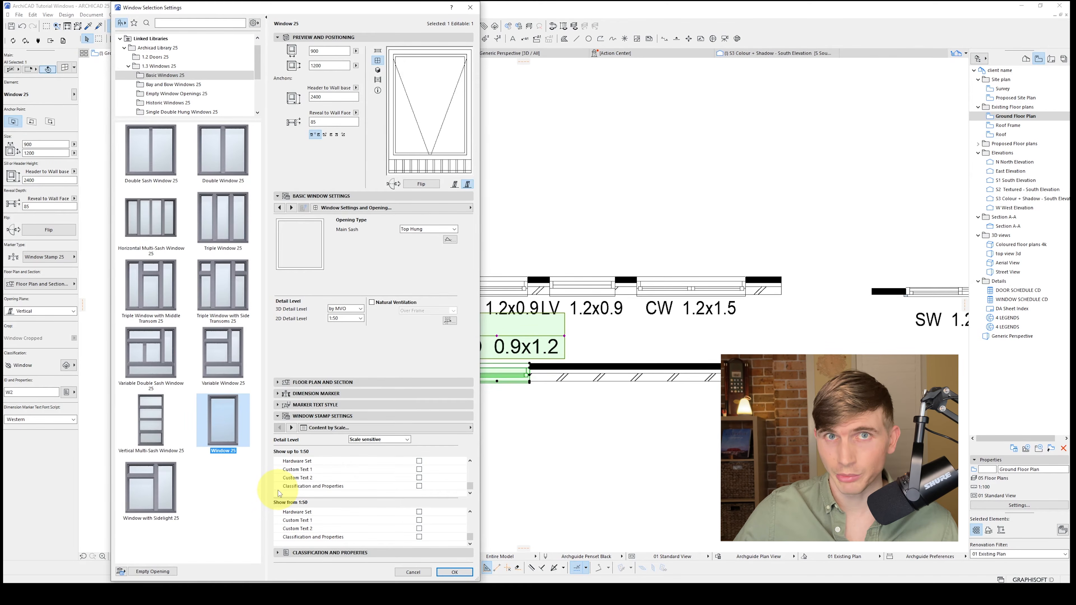
left_click(390, 428)
left_click(534, 494)
left_click(333, 455)
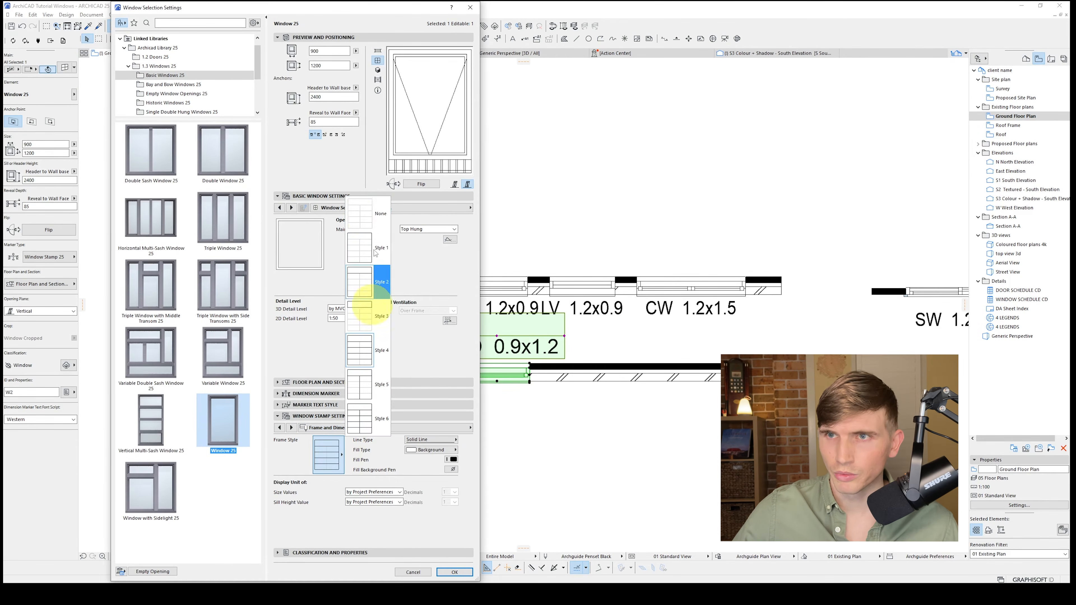
left_click(373, 216)
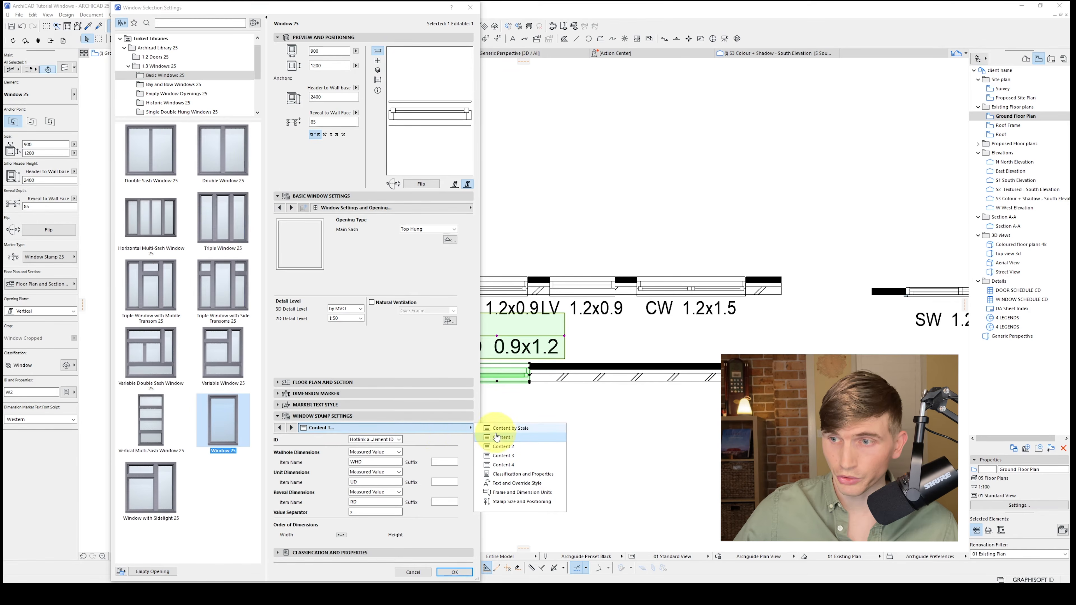
Switch the stamp's ID content to an empty Custom Text and apply the window settings
left_click(398, 439)
left_click(387, 458)
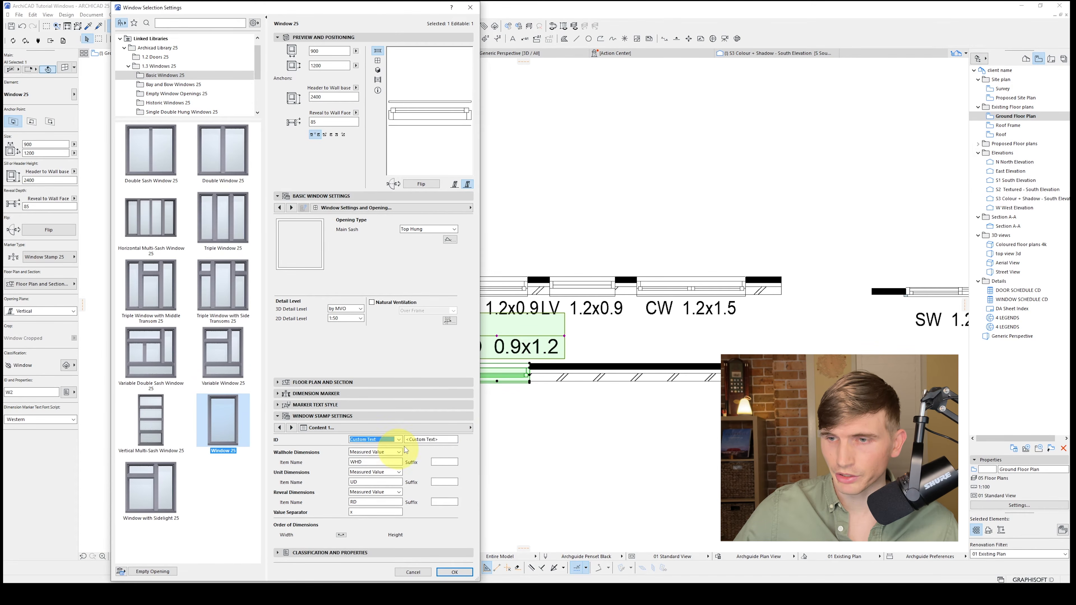
key("Tab")
key("BackSpace")
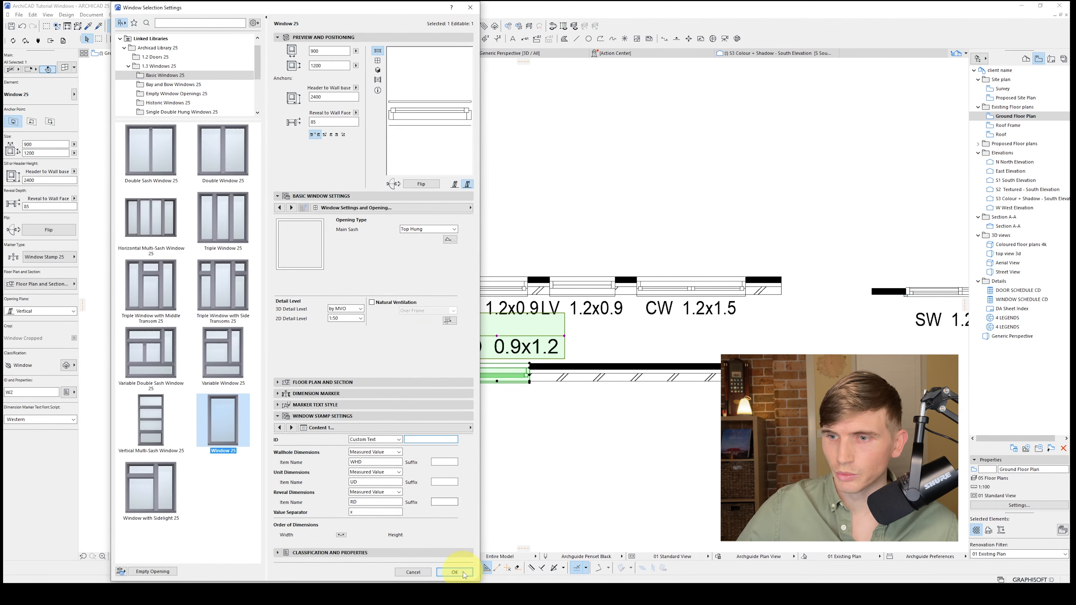
left_click(454, 571)
Move the top-hung window's stamp below the lower wall, in line with the neighbouring window labels
left_click(497, 336)
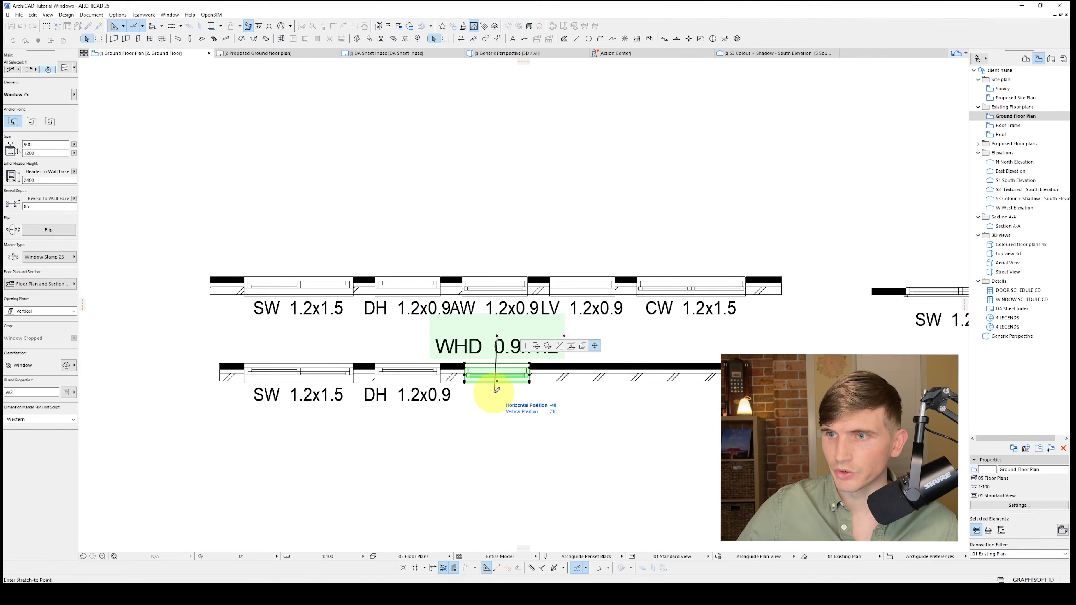
left_click(497, 393)
left_click(497, 392)
left_click(508, 378)
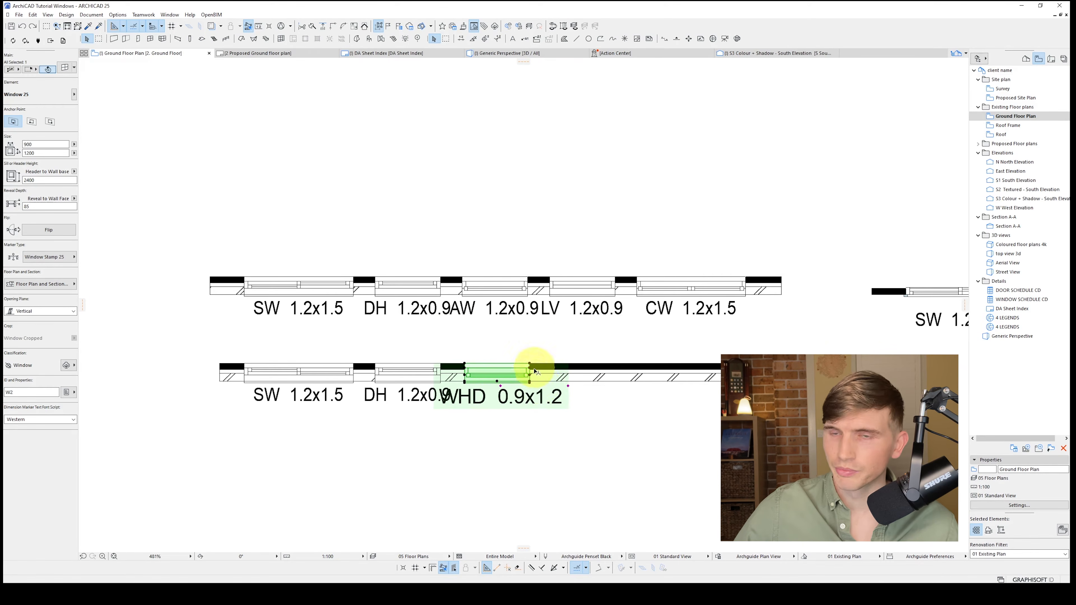
Set the top-hung window's wallhole item name to AW and its marker text width factor to 75%
left_click(66, 68)
left_click(380, 427)
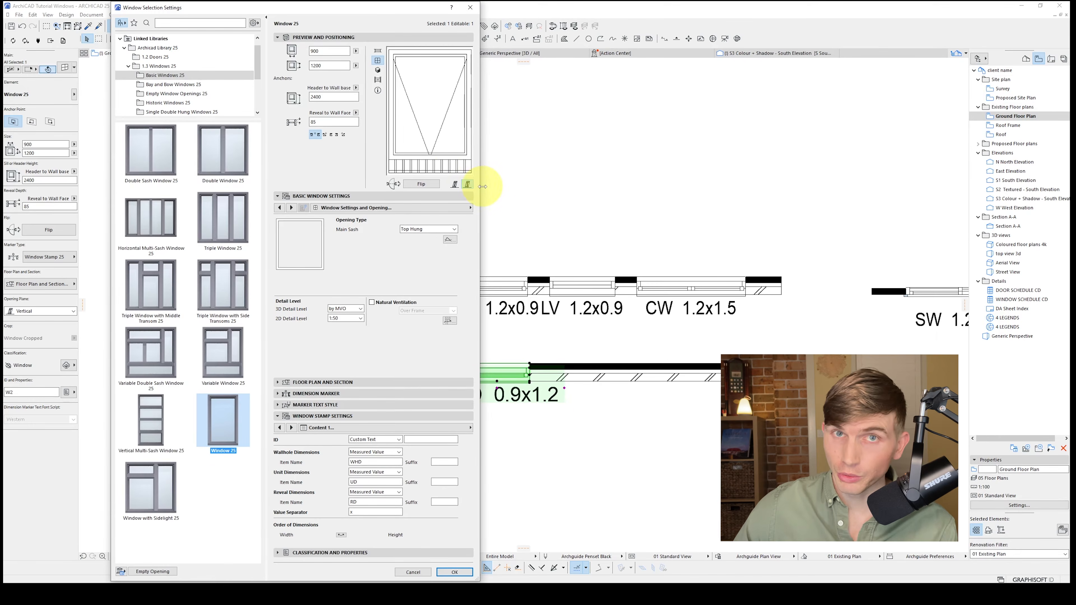
double_click(368, 462)
type("A")
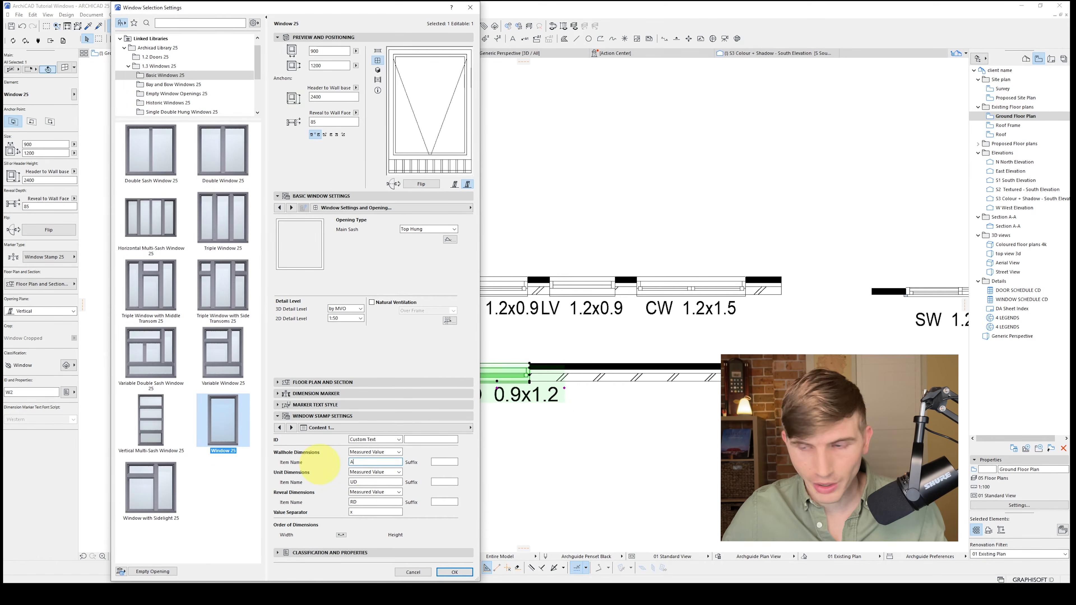
type("W")
left_click(462, 405)
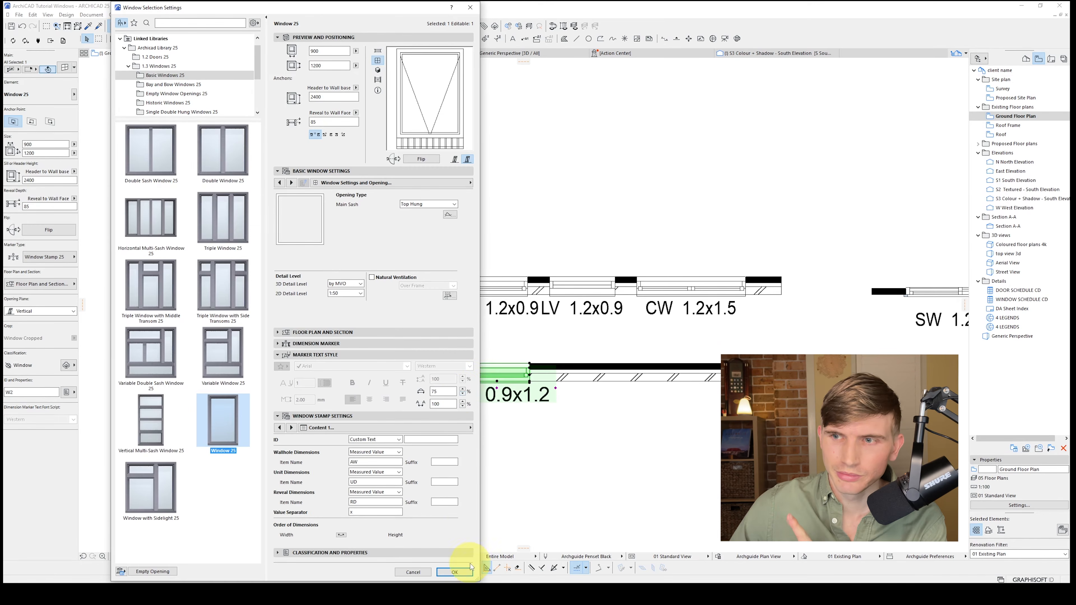
left_click(452, 571)
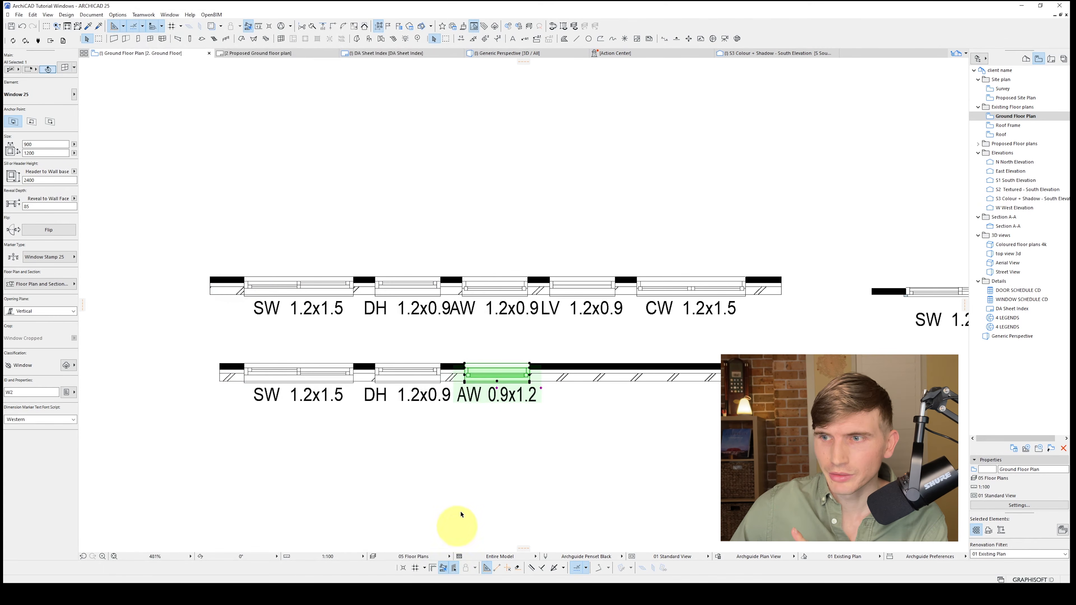
left_click(508, 437)
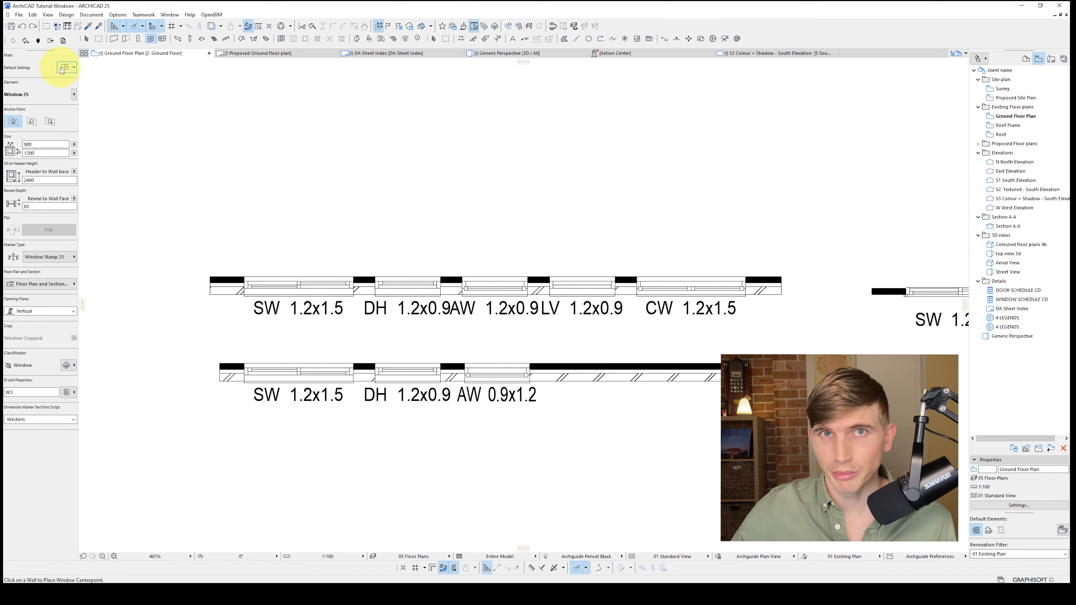
Change the default Window 25 sash type to Vent Sash and set the louvre size to 180
left_click(64, 68)
left_click(470, 183)
left_click(515, 229)
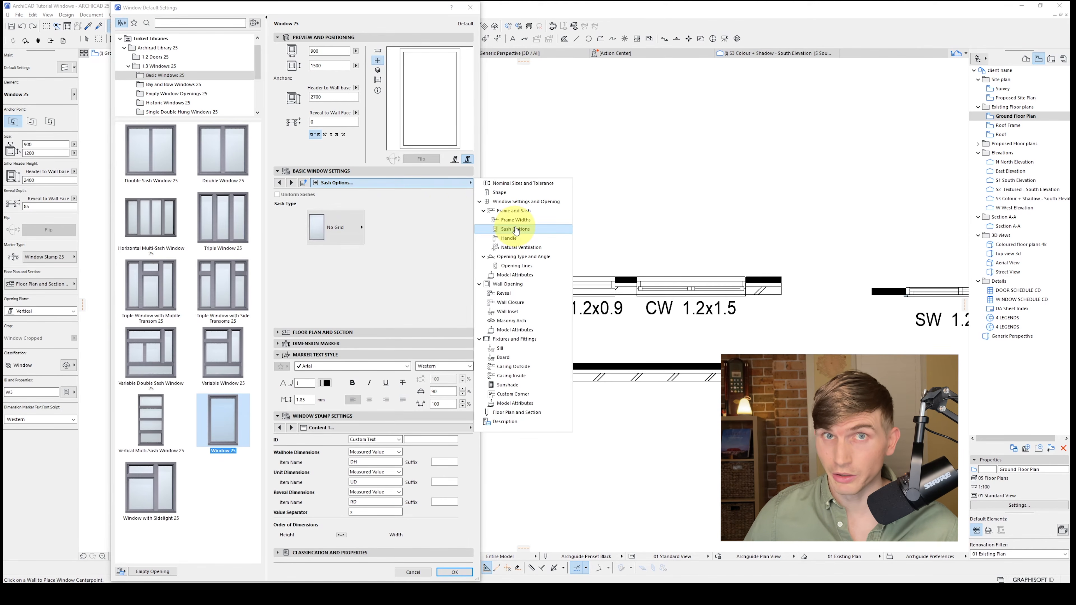
left_click(348, 232)
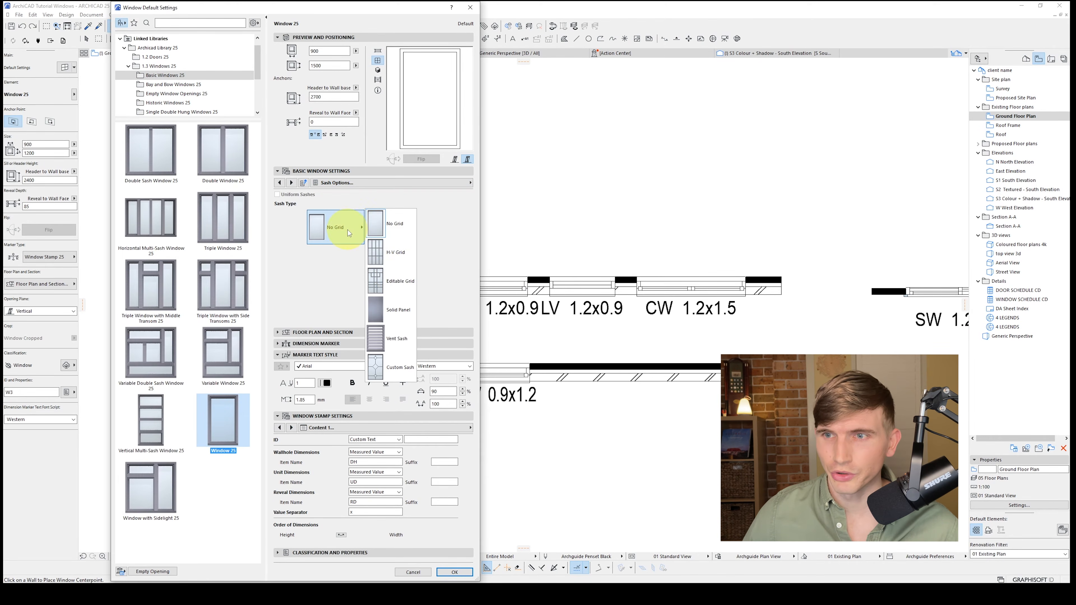
left_click(402, 342)
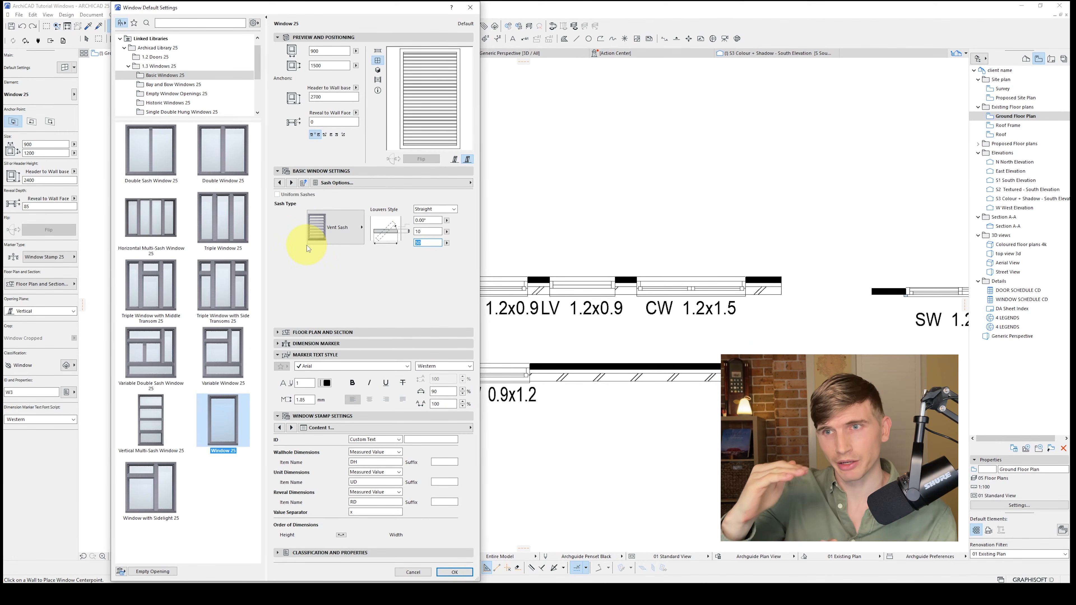
type("180")
key("Return")
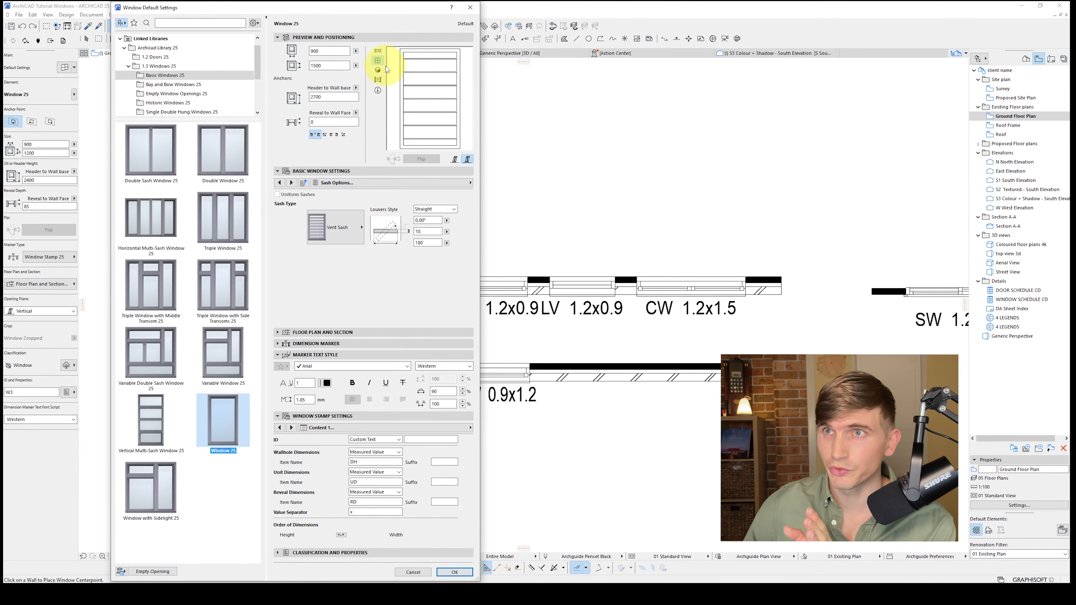
Set the vent sash louvre angle to 90°, check the 3D and elevation previews, and accept the default settings
left_click(382, 69)
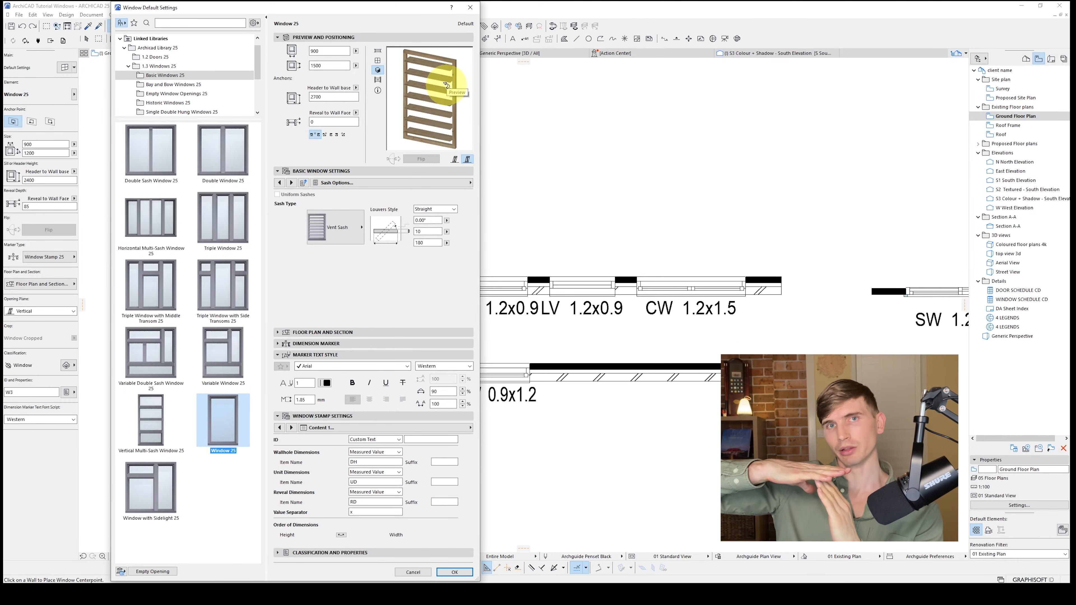
left_click(415, 221)
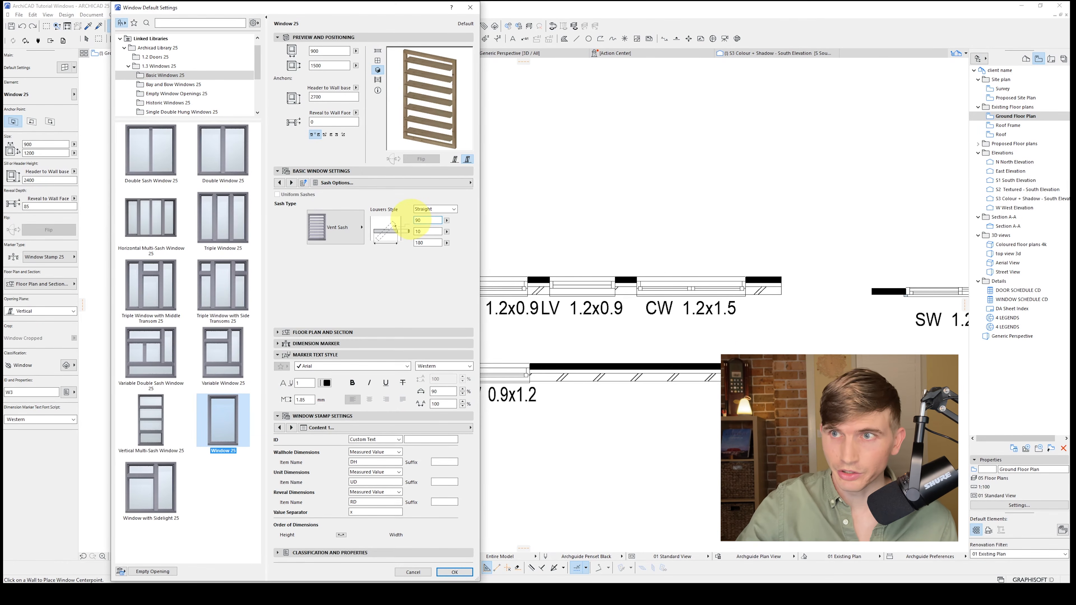
key("Return")
left_click(379, 61)
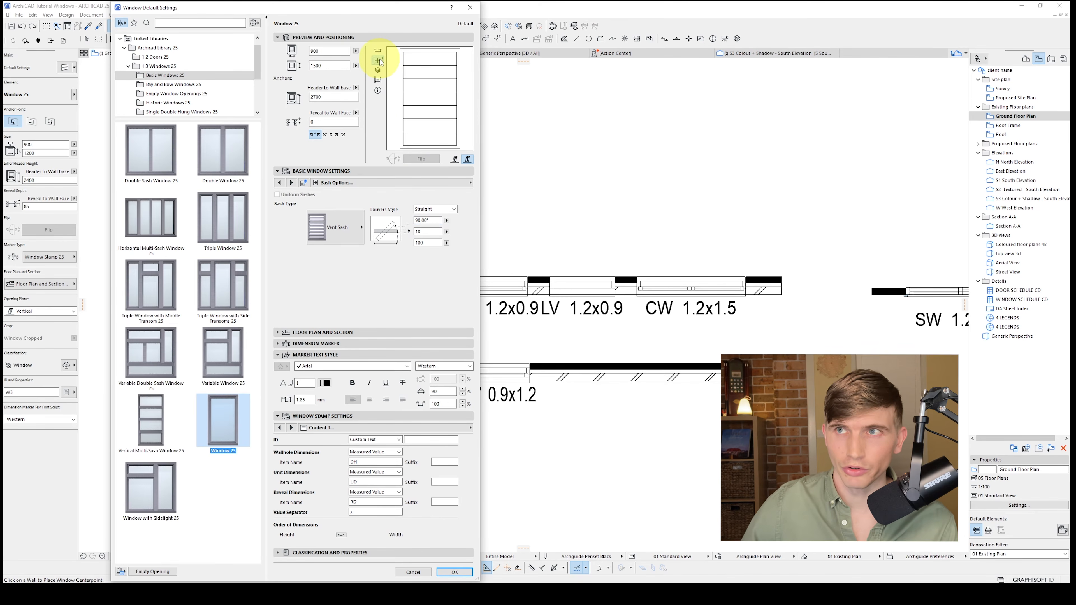
left_click(454, 572)
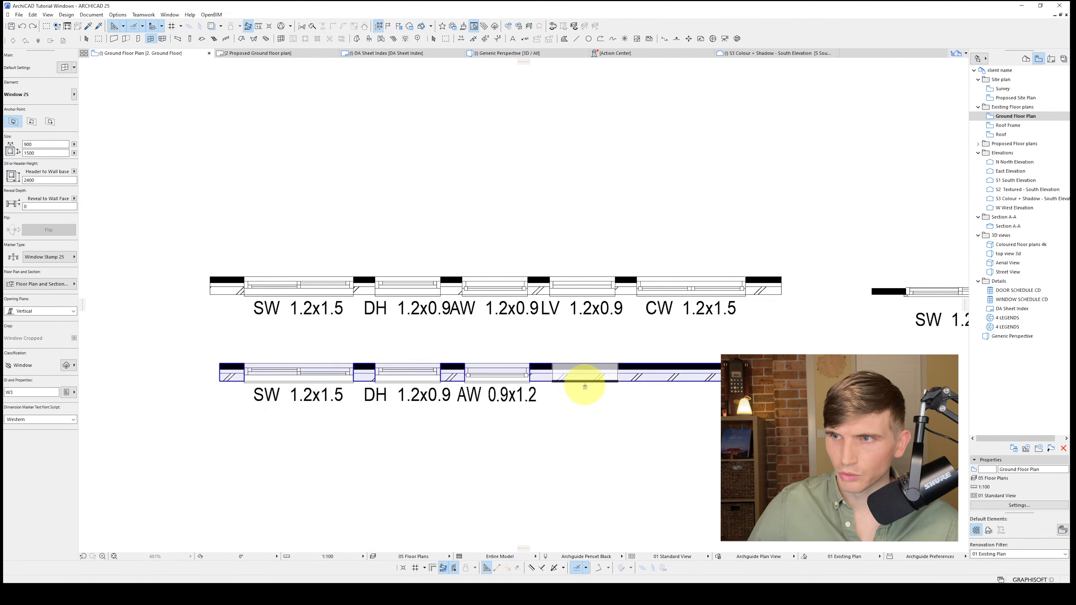
Place the 900 x 1500 vent-sash window in the lower wall beside the AW window and inspect it in 3D
left_click(584, 379)
key("Escape")
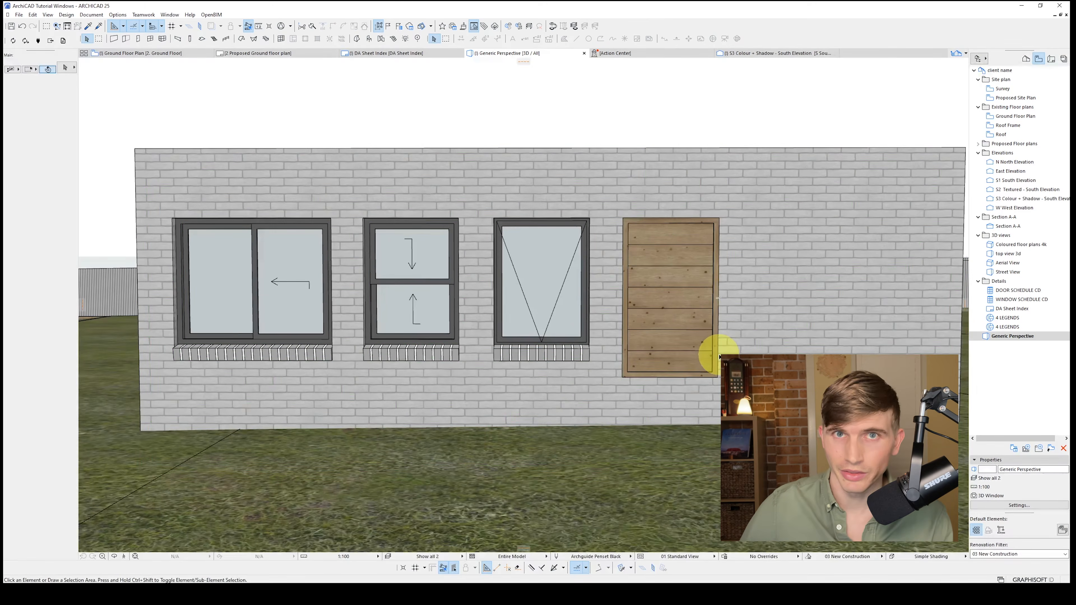
left_click(758, 283)
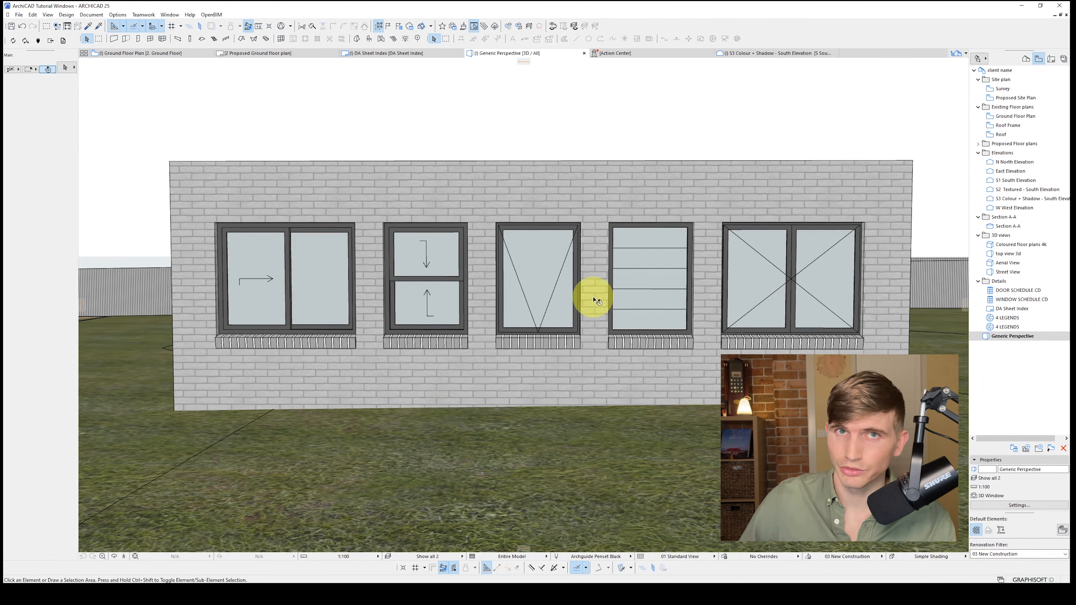
Examine the sill settings and model attributes of the upper wall's louvre window
left_click(665, 263)
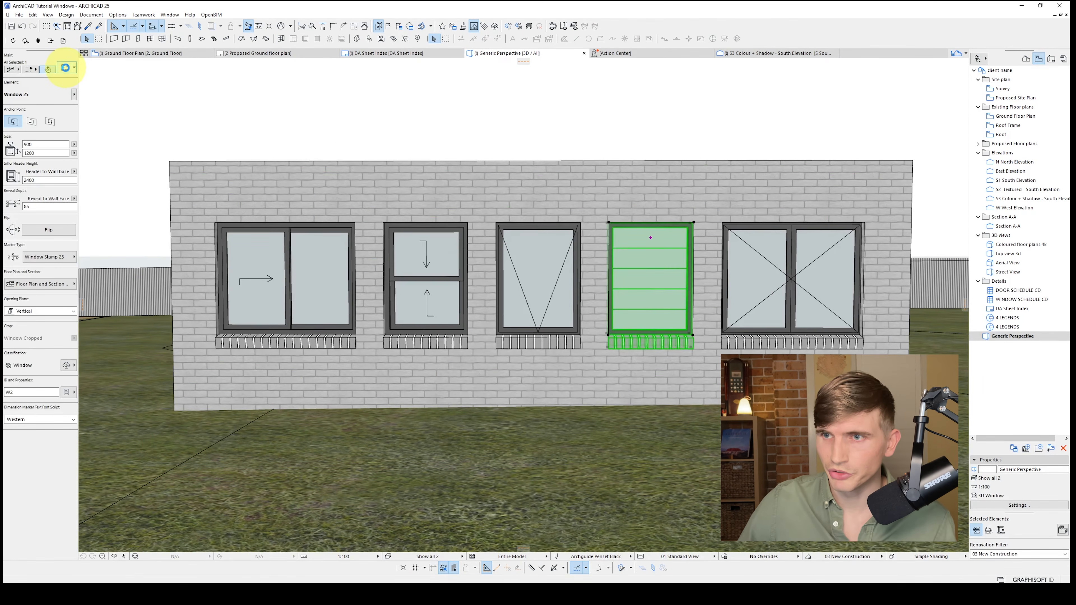
left_click(65, 68)
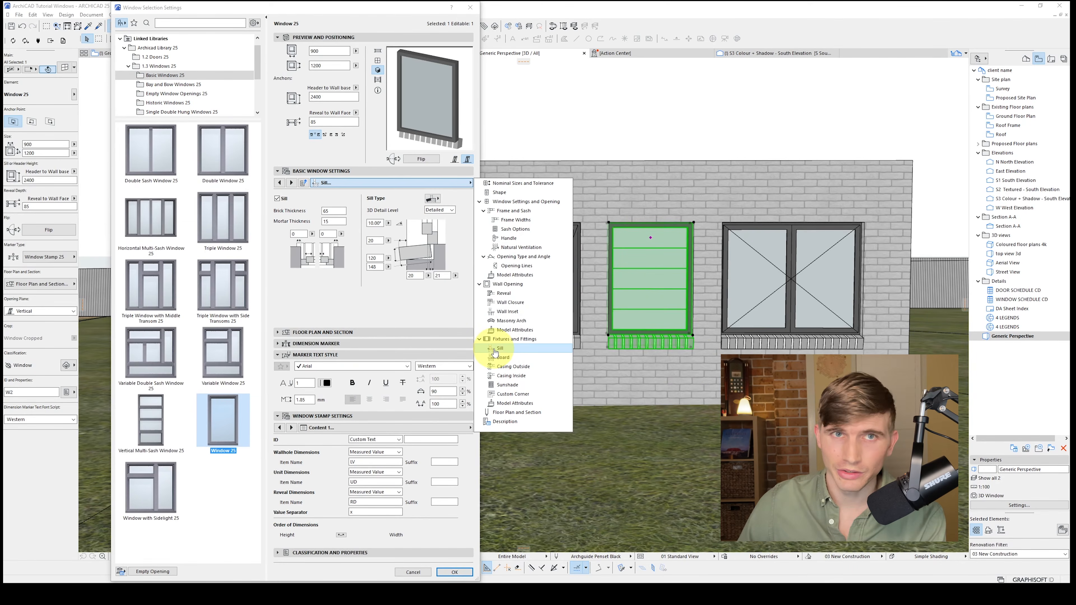
left_click(515, 402)
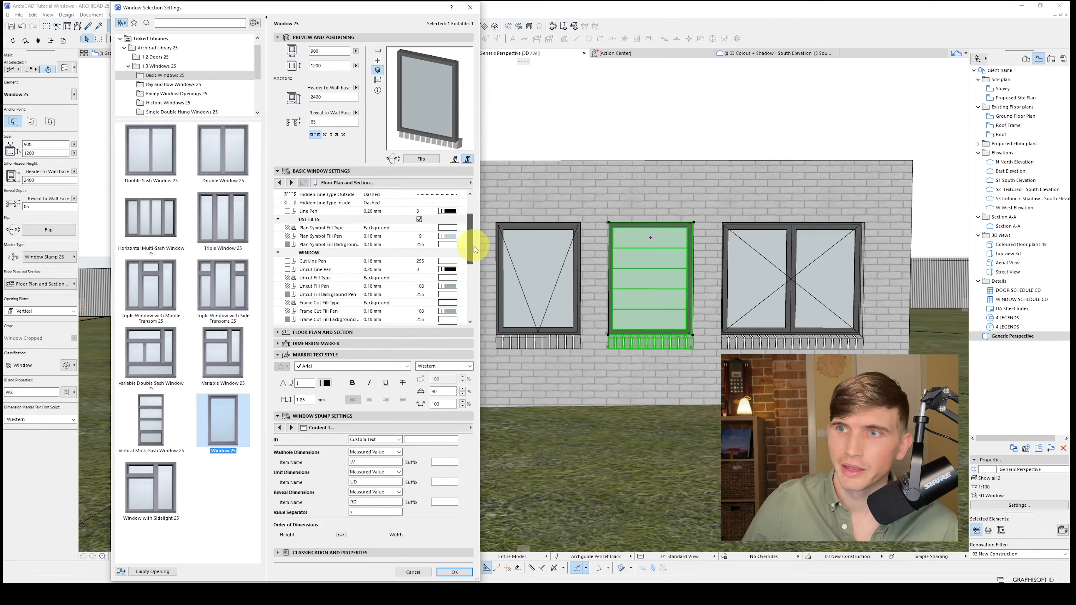
left_click_drag(474, 246, 475, 274)
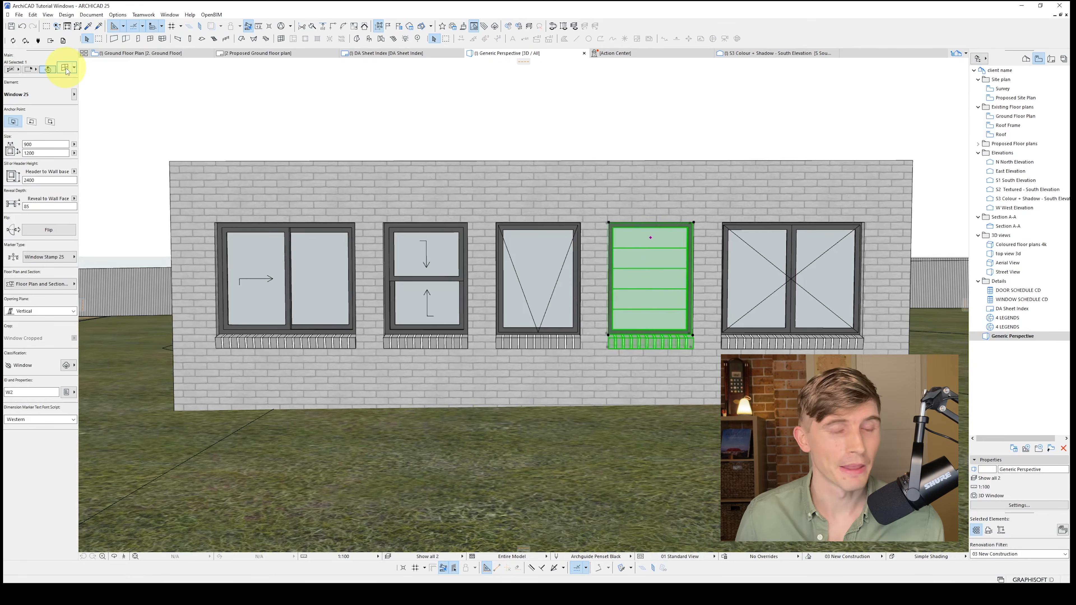
Set the default window to Double Sash Window 25 with Side Hung main sashes
left_click(150, 40)
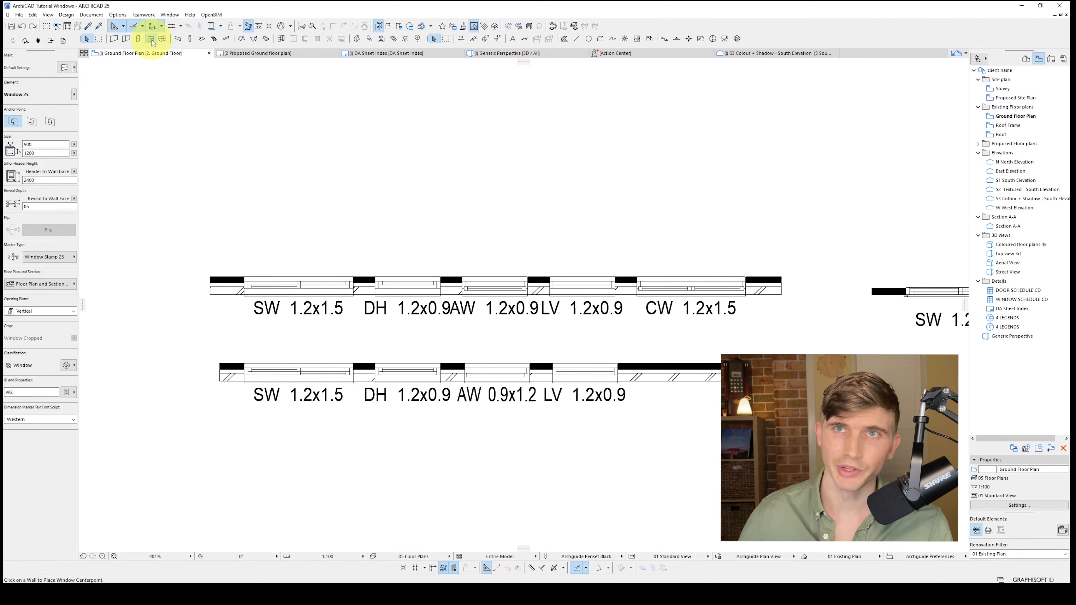
left_click(68, 68)
left_click(161, 148)
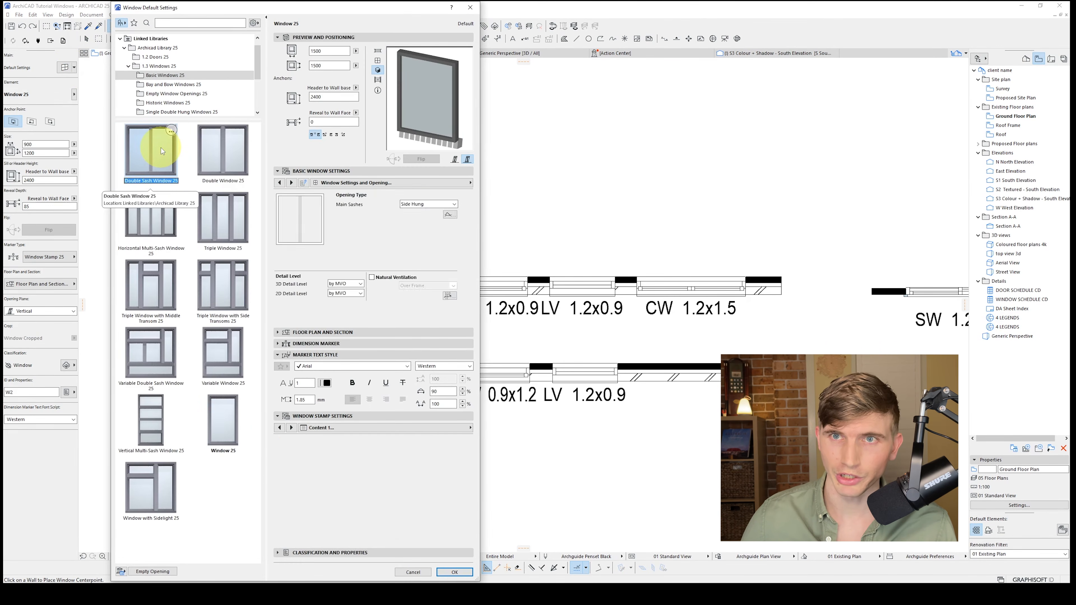
left_click(418, 207)
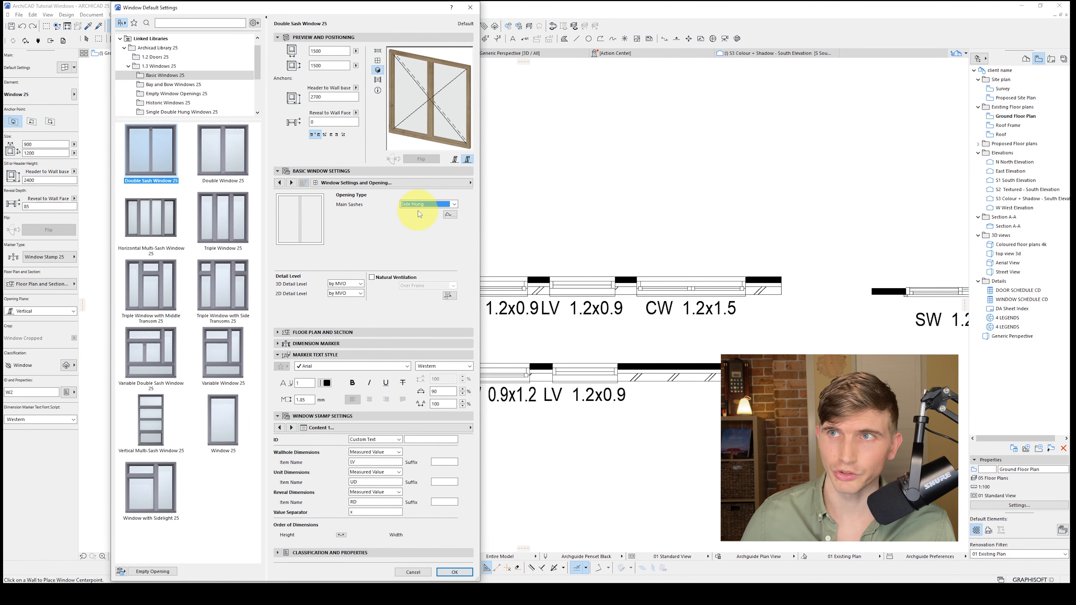
left_click(456, 569)
Place the 1500 x 1500 double sash window beside the lower louvre window and set its wallhole item name to CW
left_click(697, 376)
left_click(696, 386)
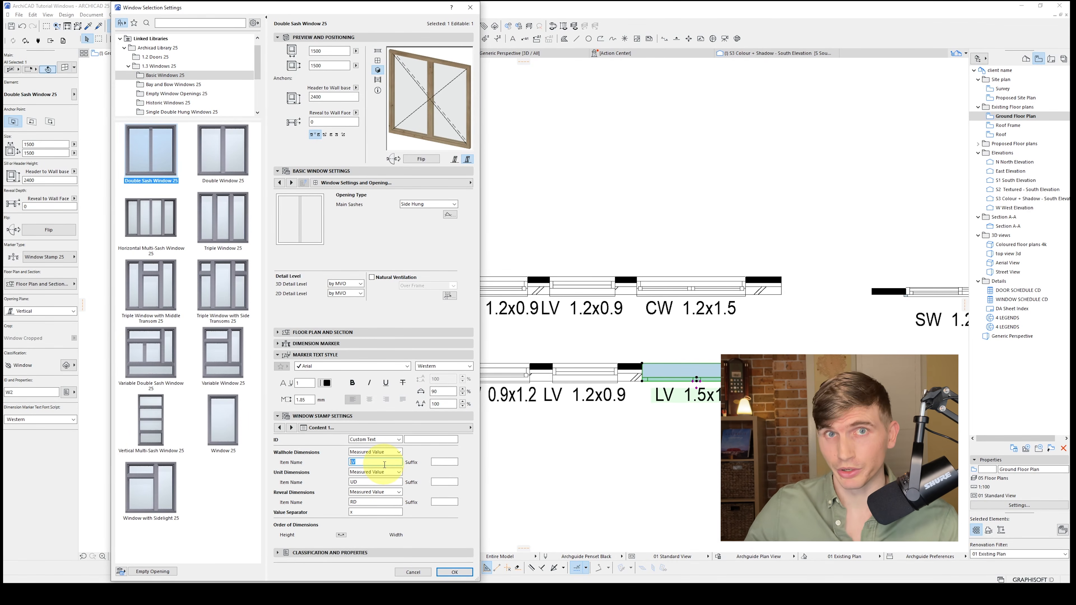
type("CW")
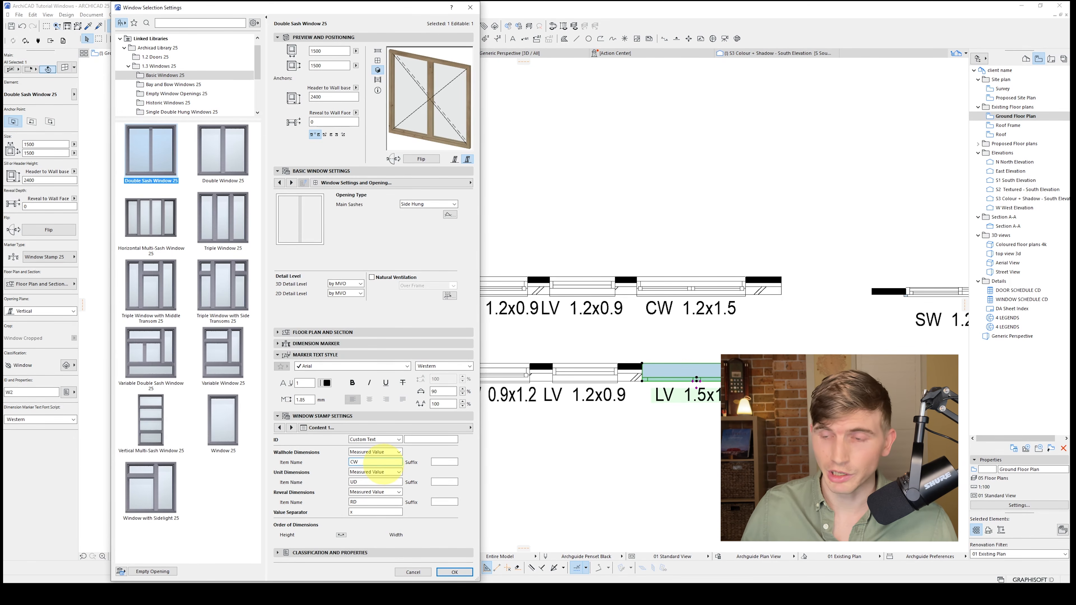
left_click(454, 573)
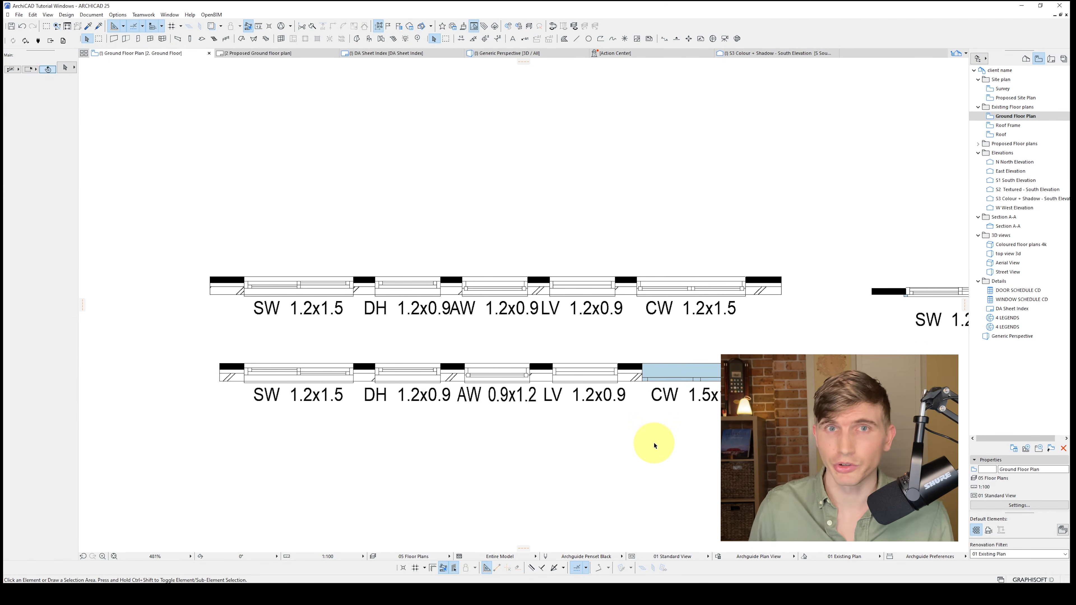
Save the settings of the upper wall's CW casement window as a new window favorite named CASEMENT WINDOW
left_click(690, 287)
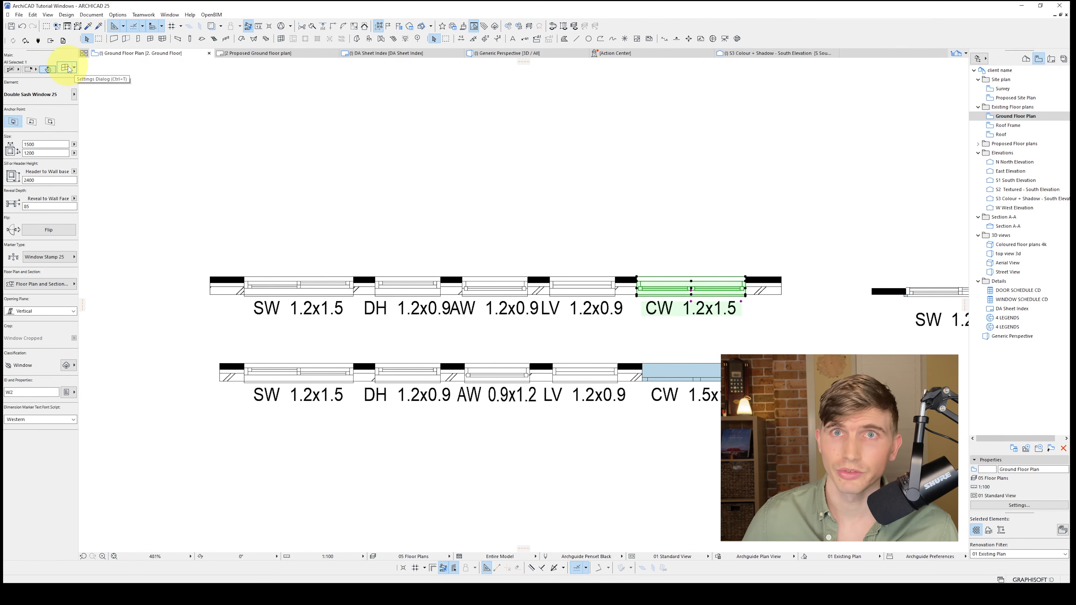
double_click(746, 278)
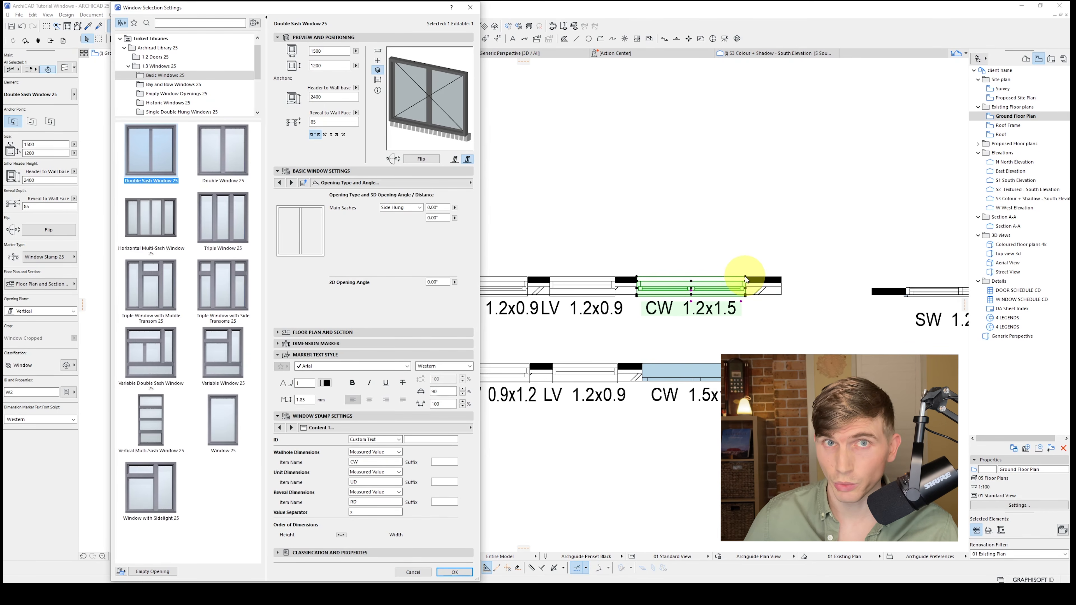
left_click(135, 24)
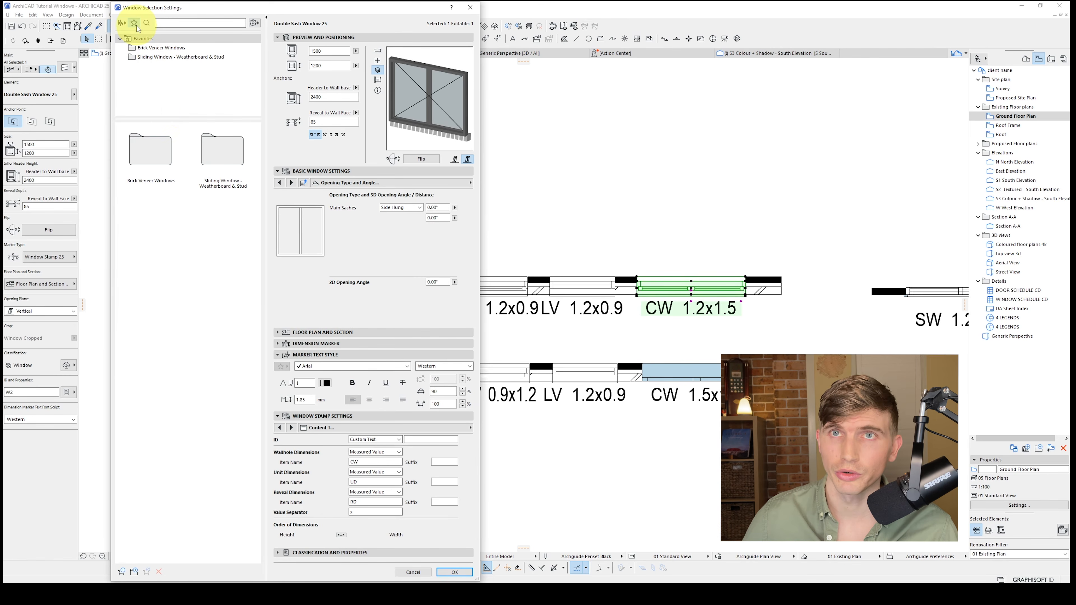
left_click(122, 572)
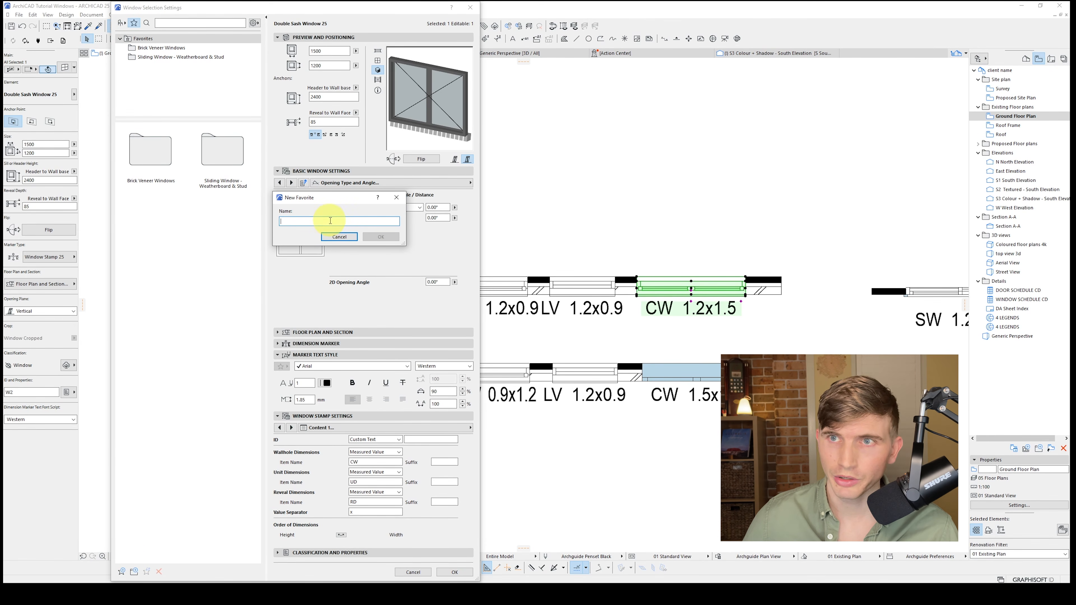
type("cASEMENT WINDOW")
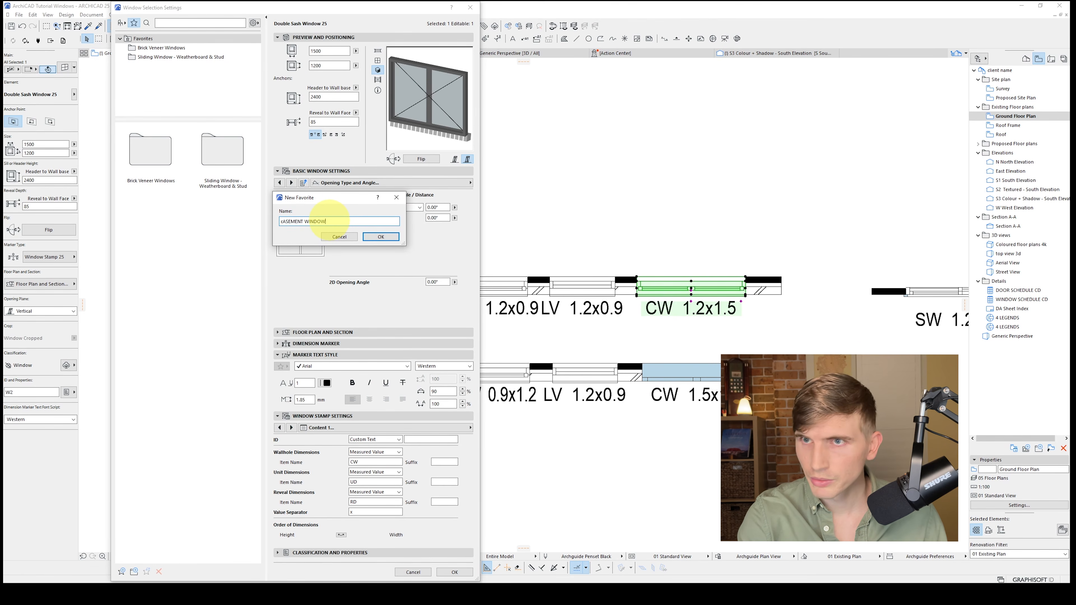
key("Home")
key("Delete")
type("C")
left_click(381, 237)
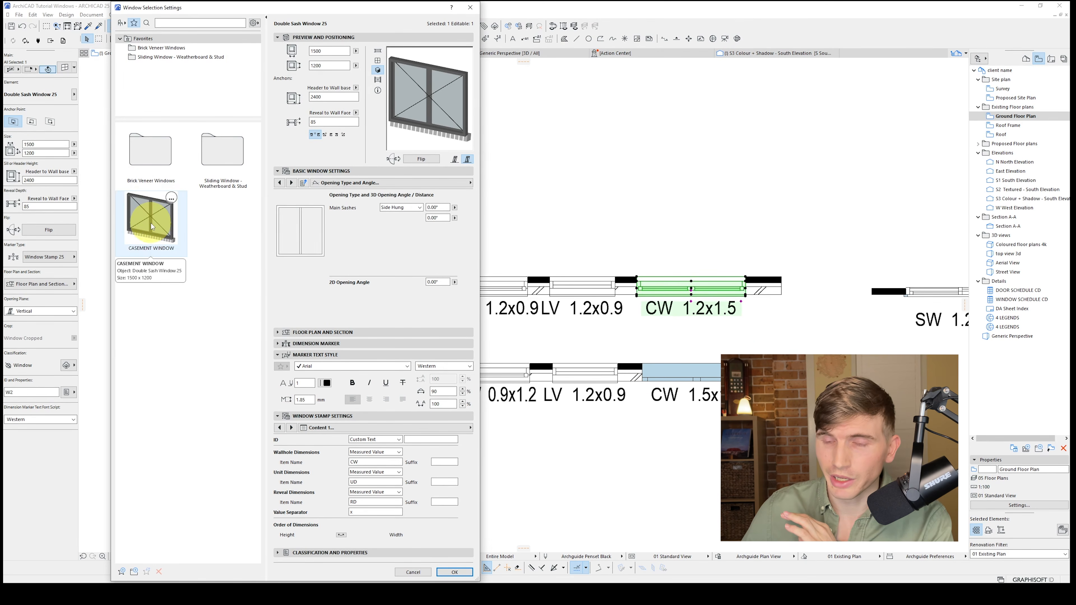
left_click(424, 574)
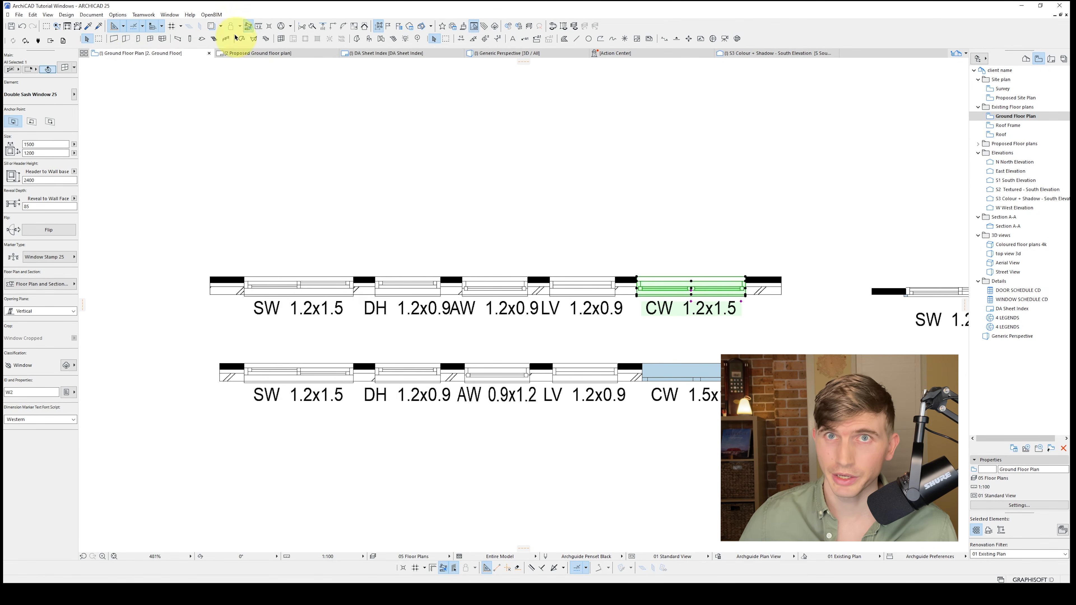
Apply the Double Hung Window - Brick Veneer favorite to the upper wall's CW window, and replace it with the Louvre Window - Brick Veneer favorite
left_click(75, 70)
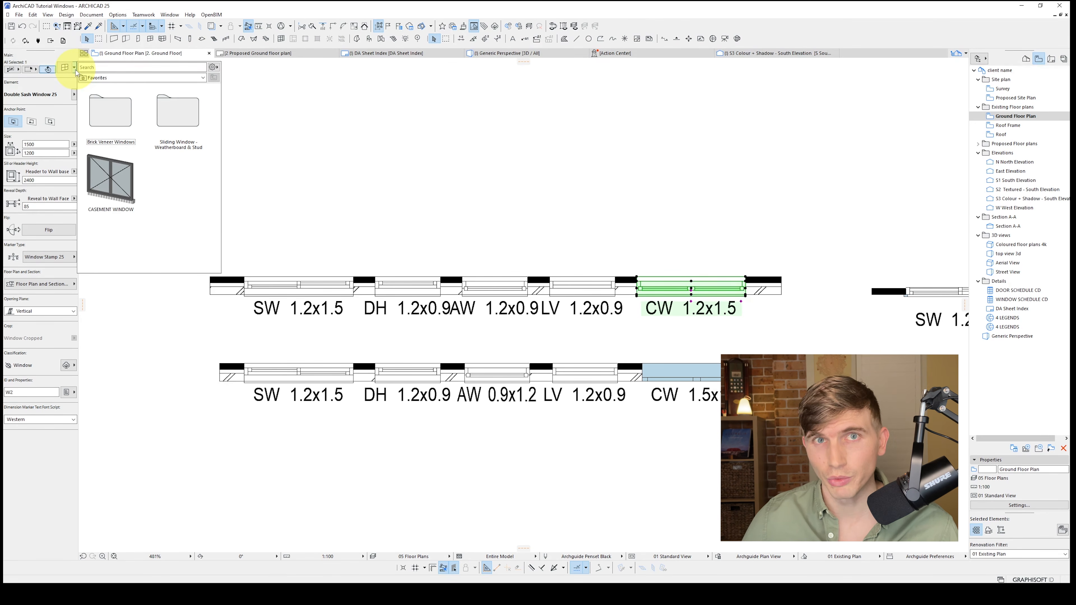
double_click(111, 111)
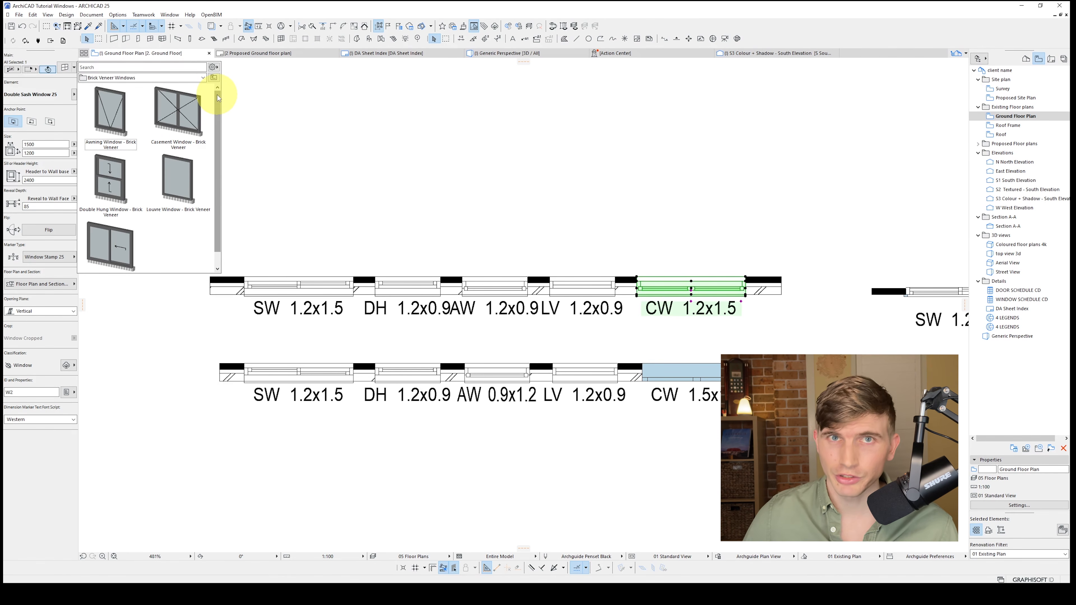
double_click(110, 178)
left_click(75, 70)
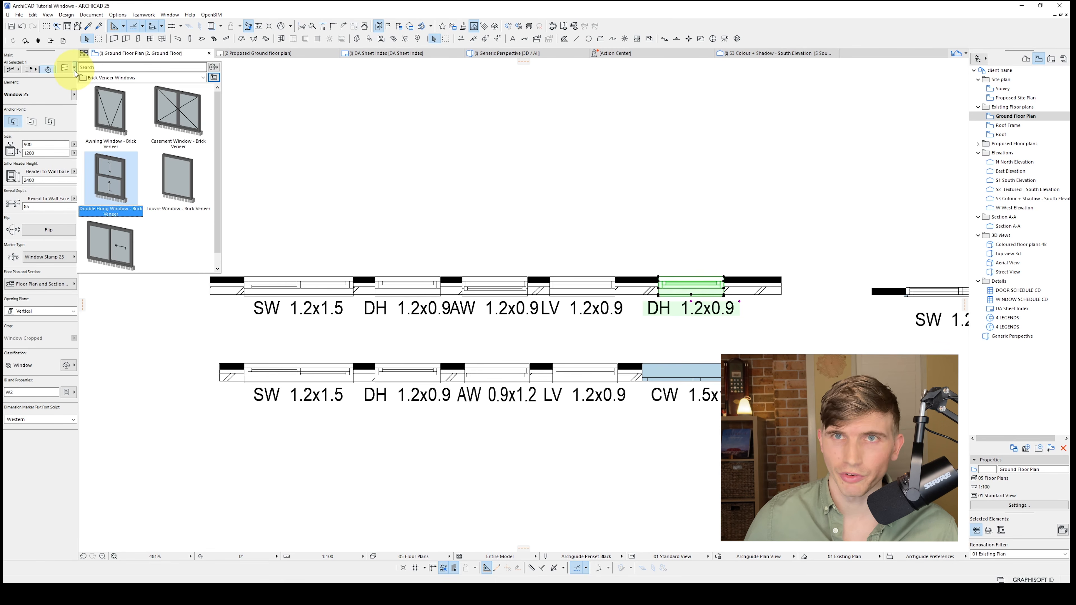
double_click(178, 178)
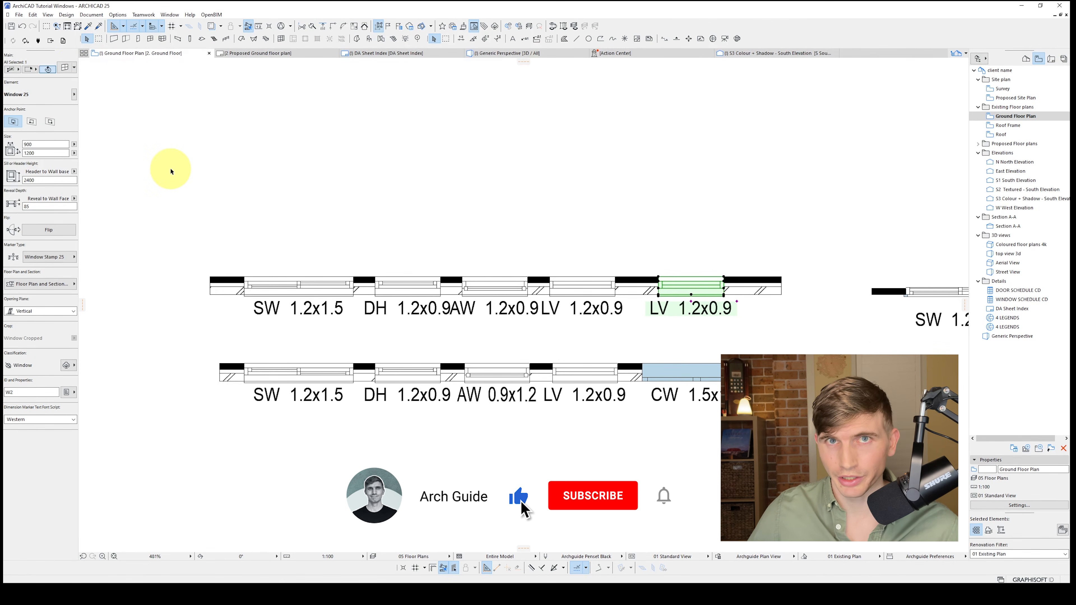